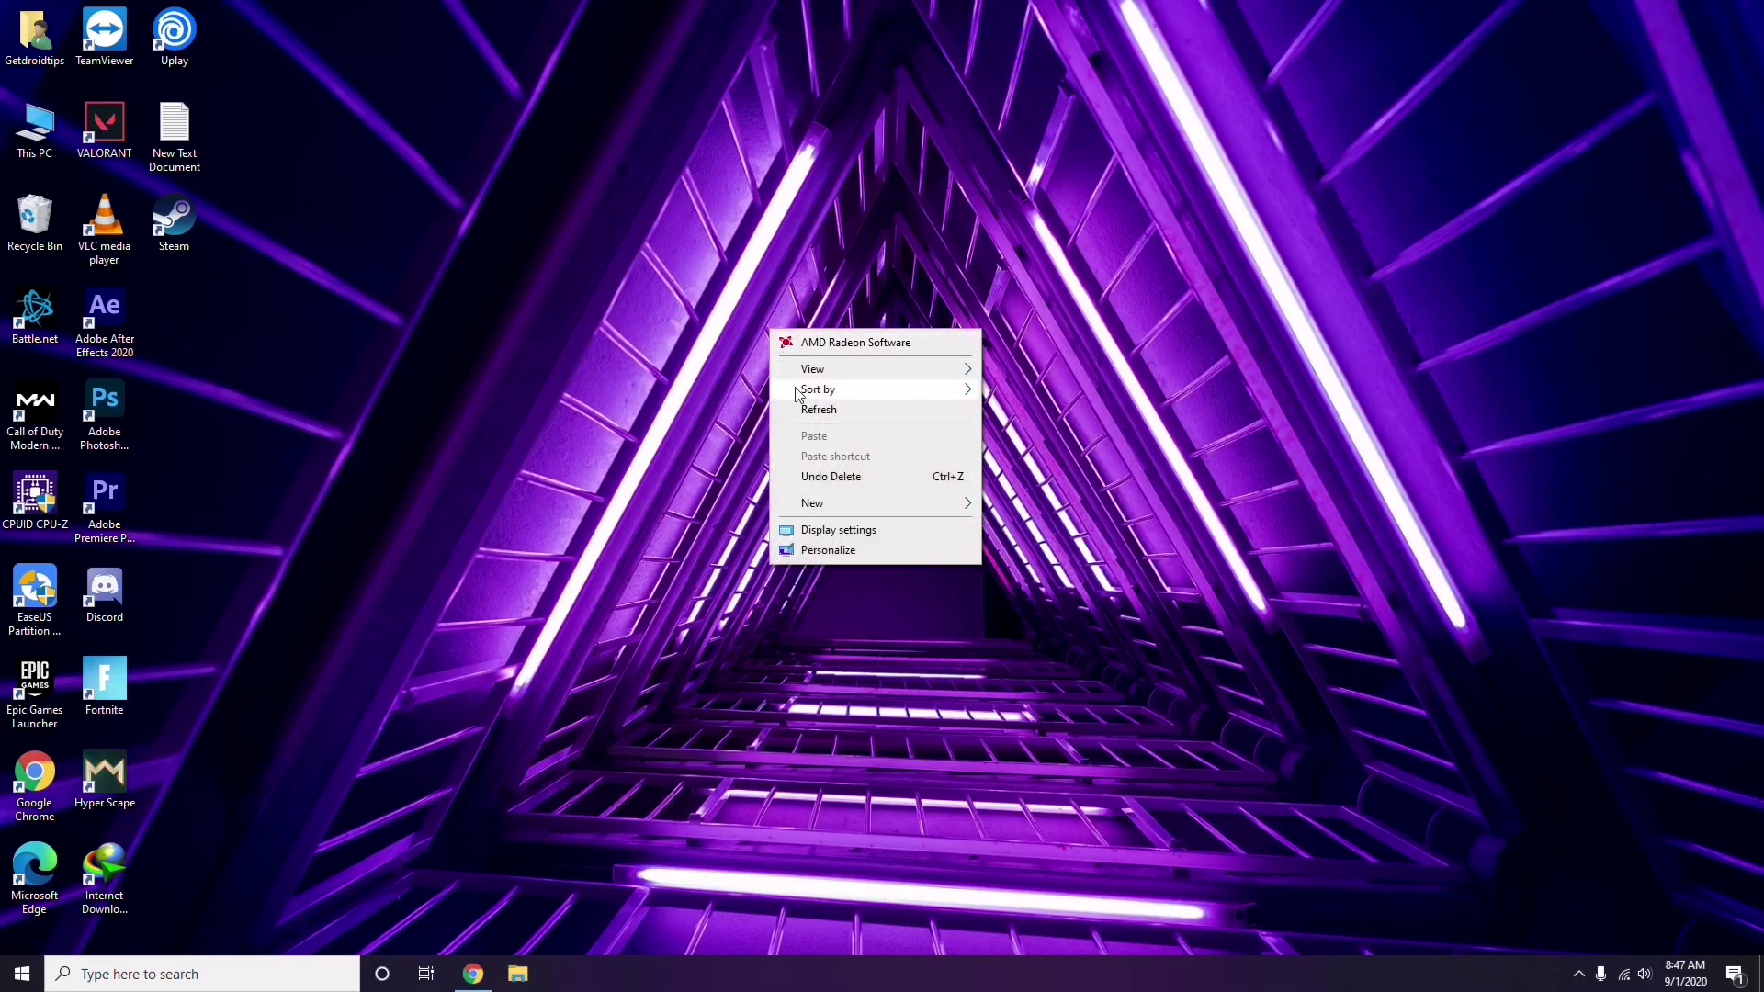
Refresh the desktop, then bring up the This PC icon's context menu.
click(815, 411)
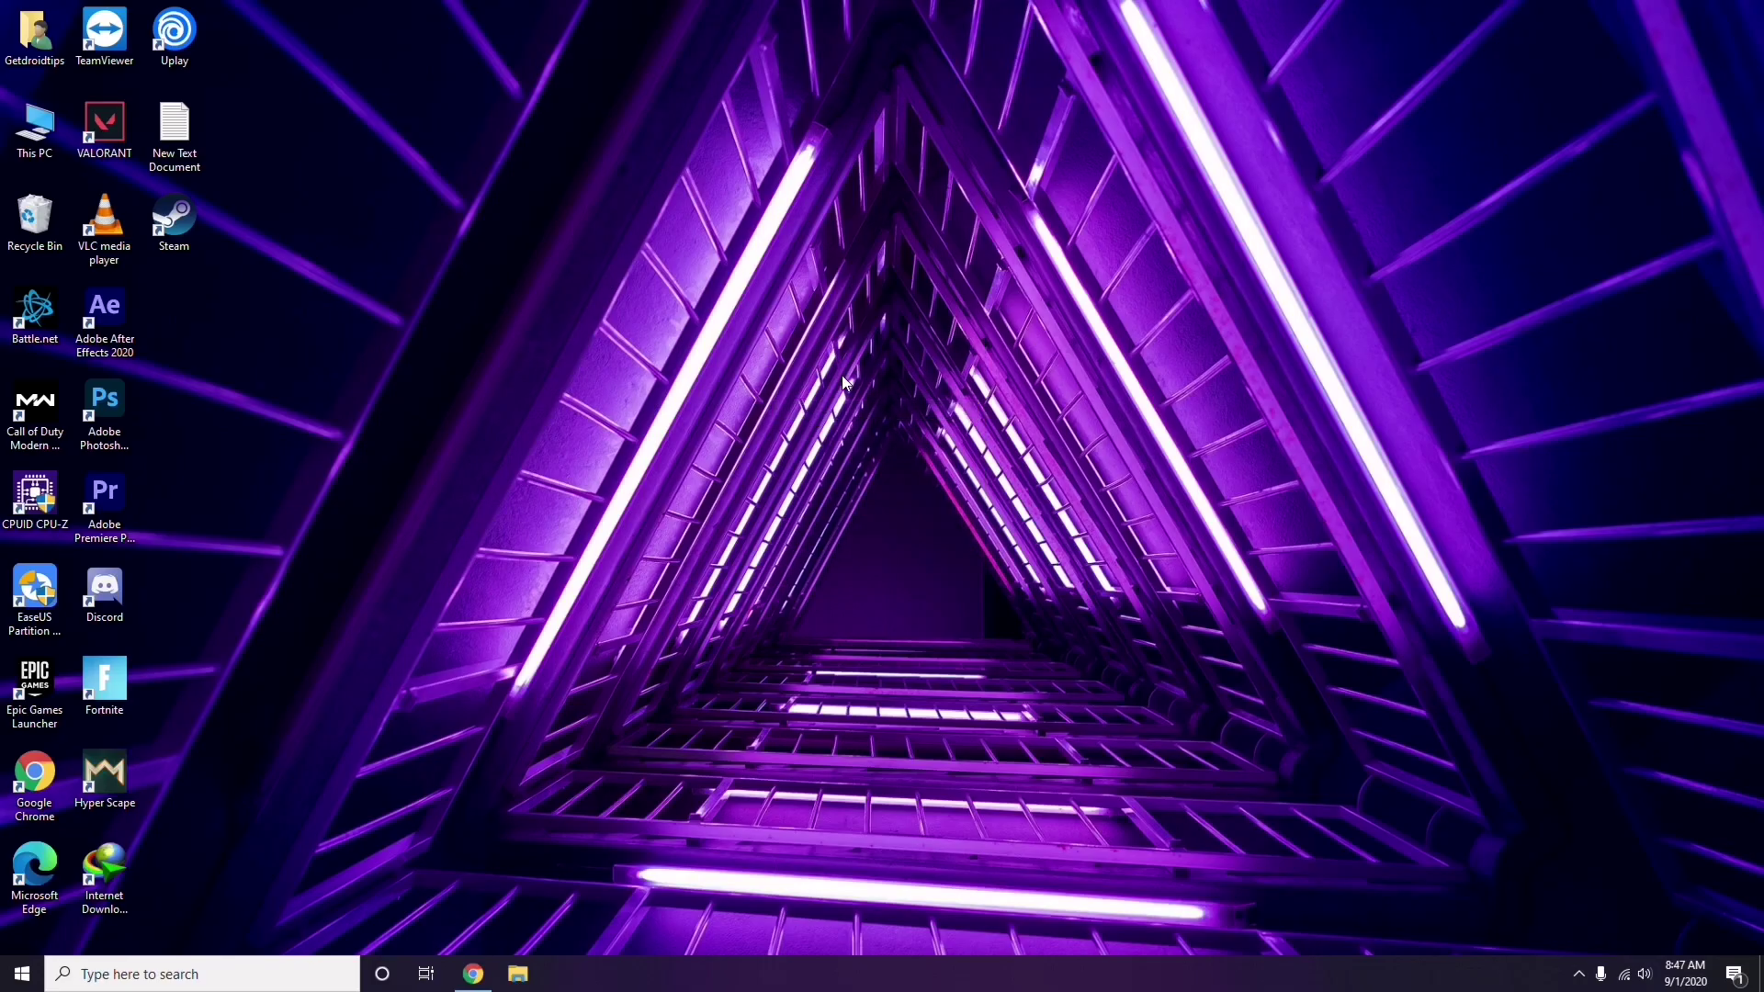
right_click(669, 257)
click(713, 337)
right_click(39, 157)
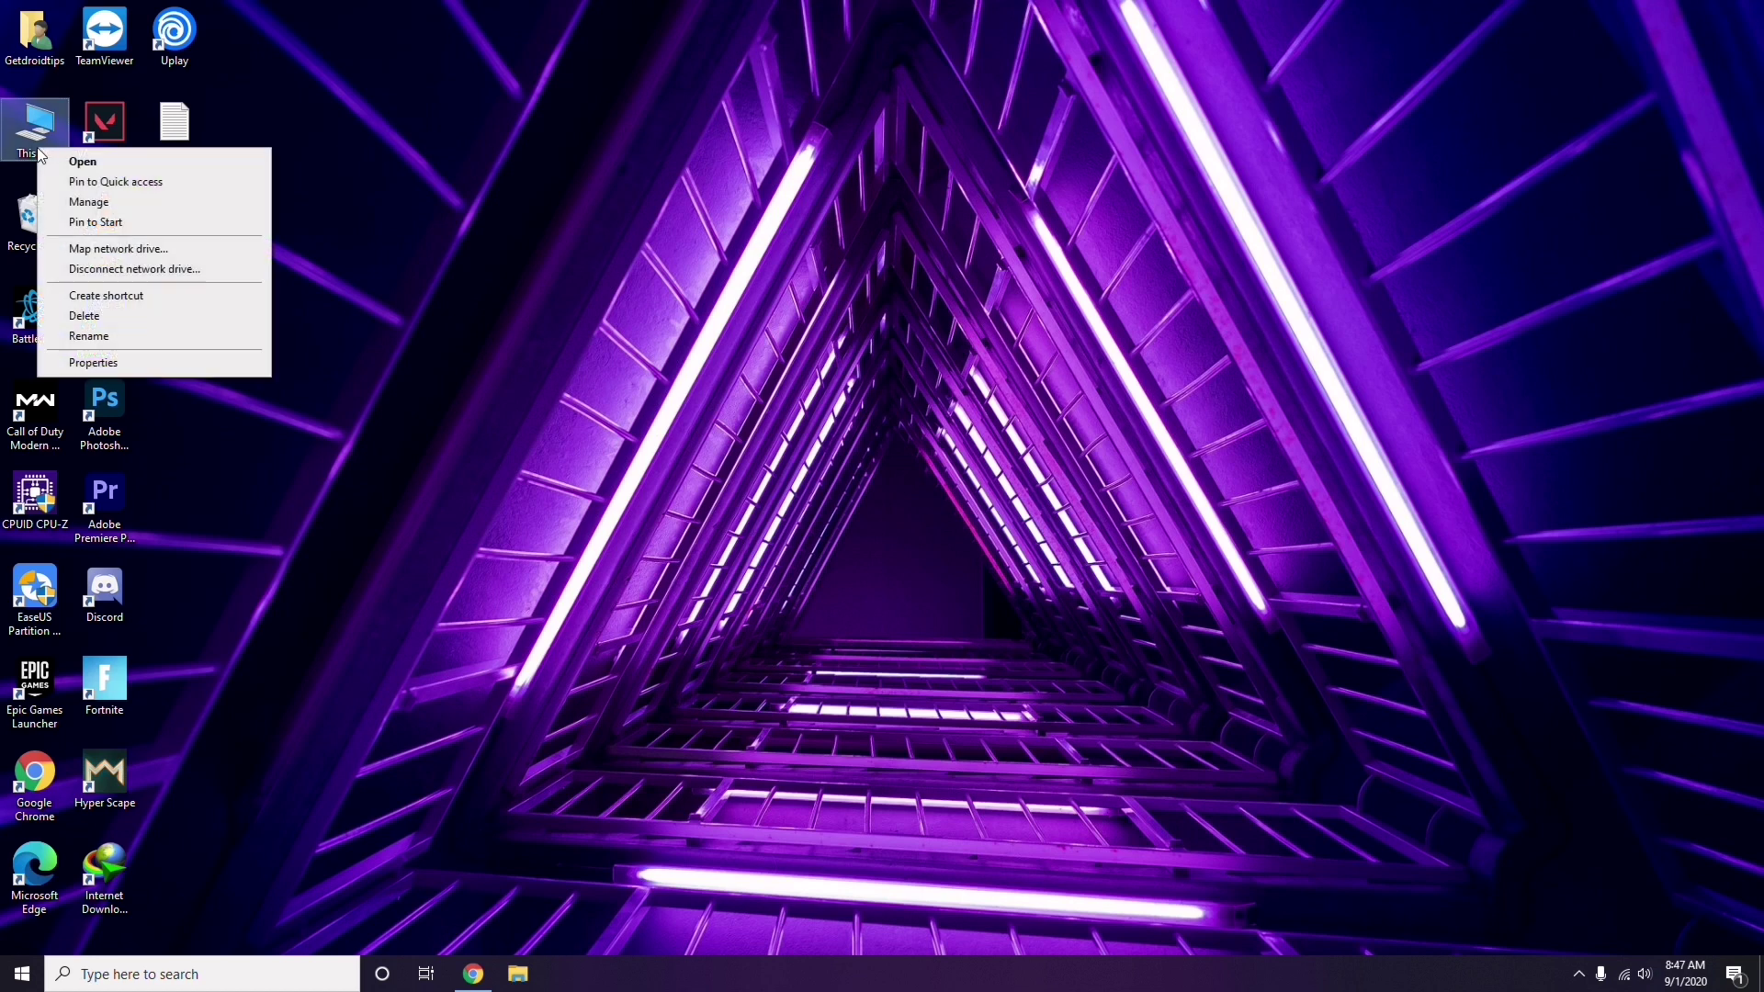
click(89, 202)
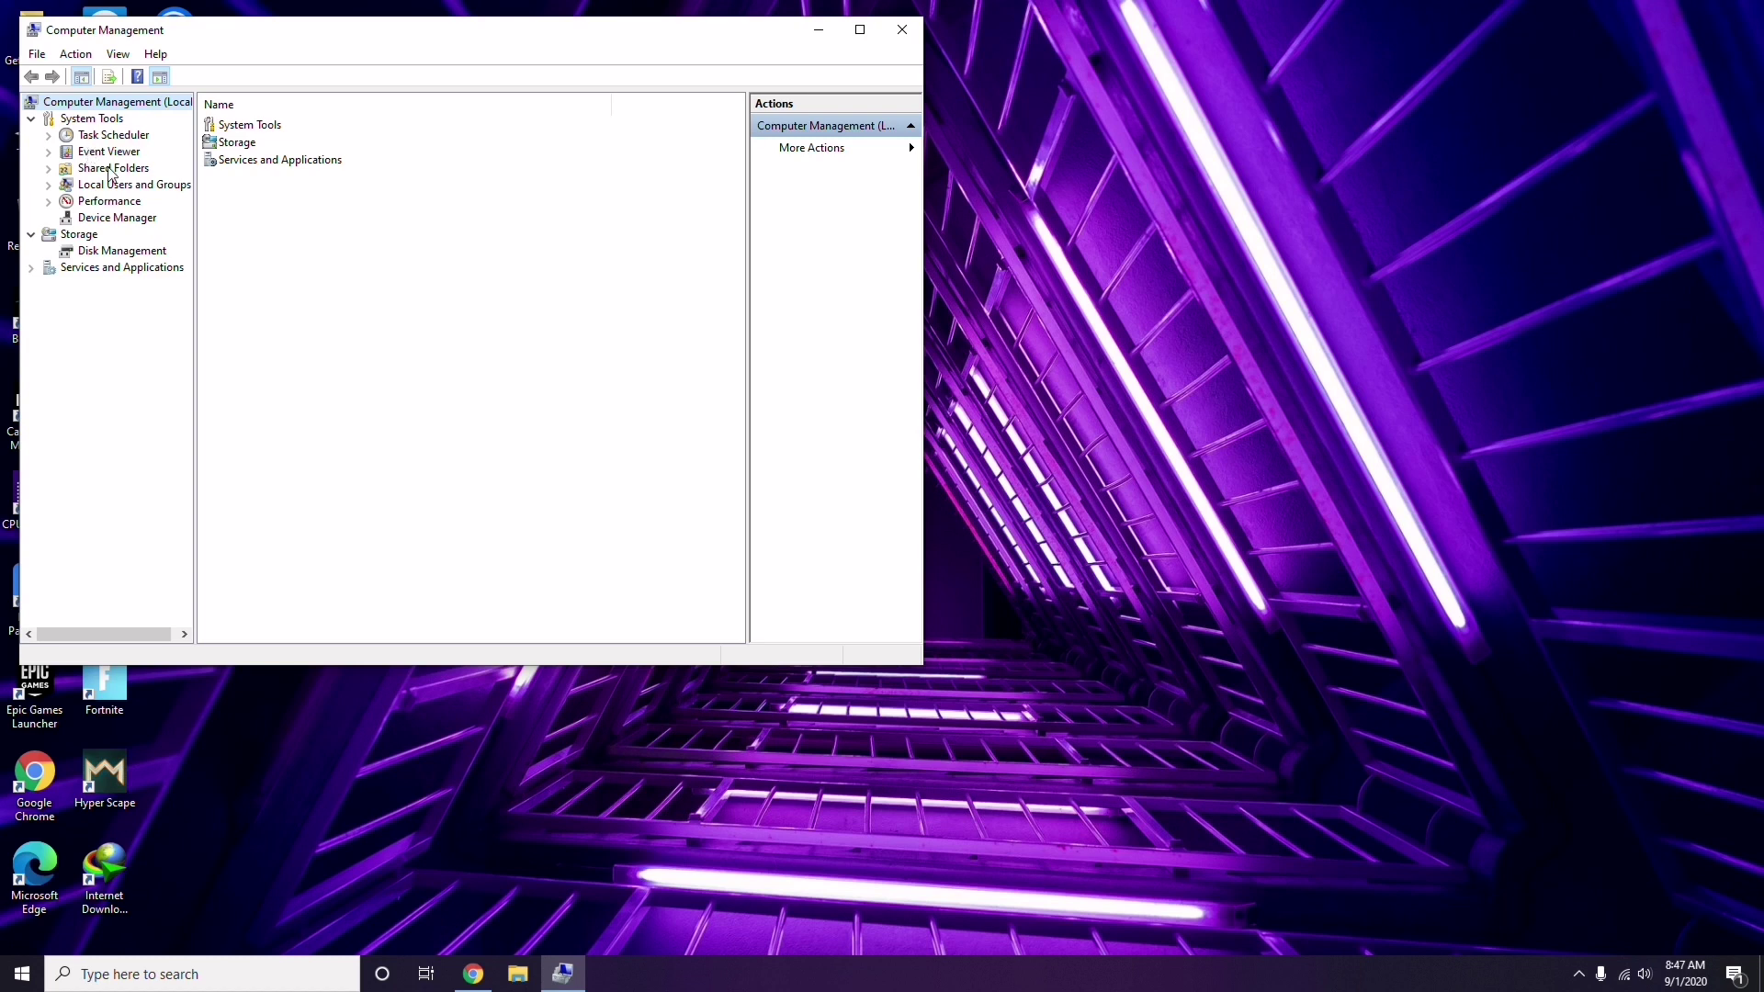
click(107, 218)
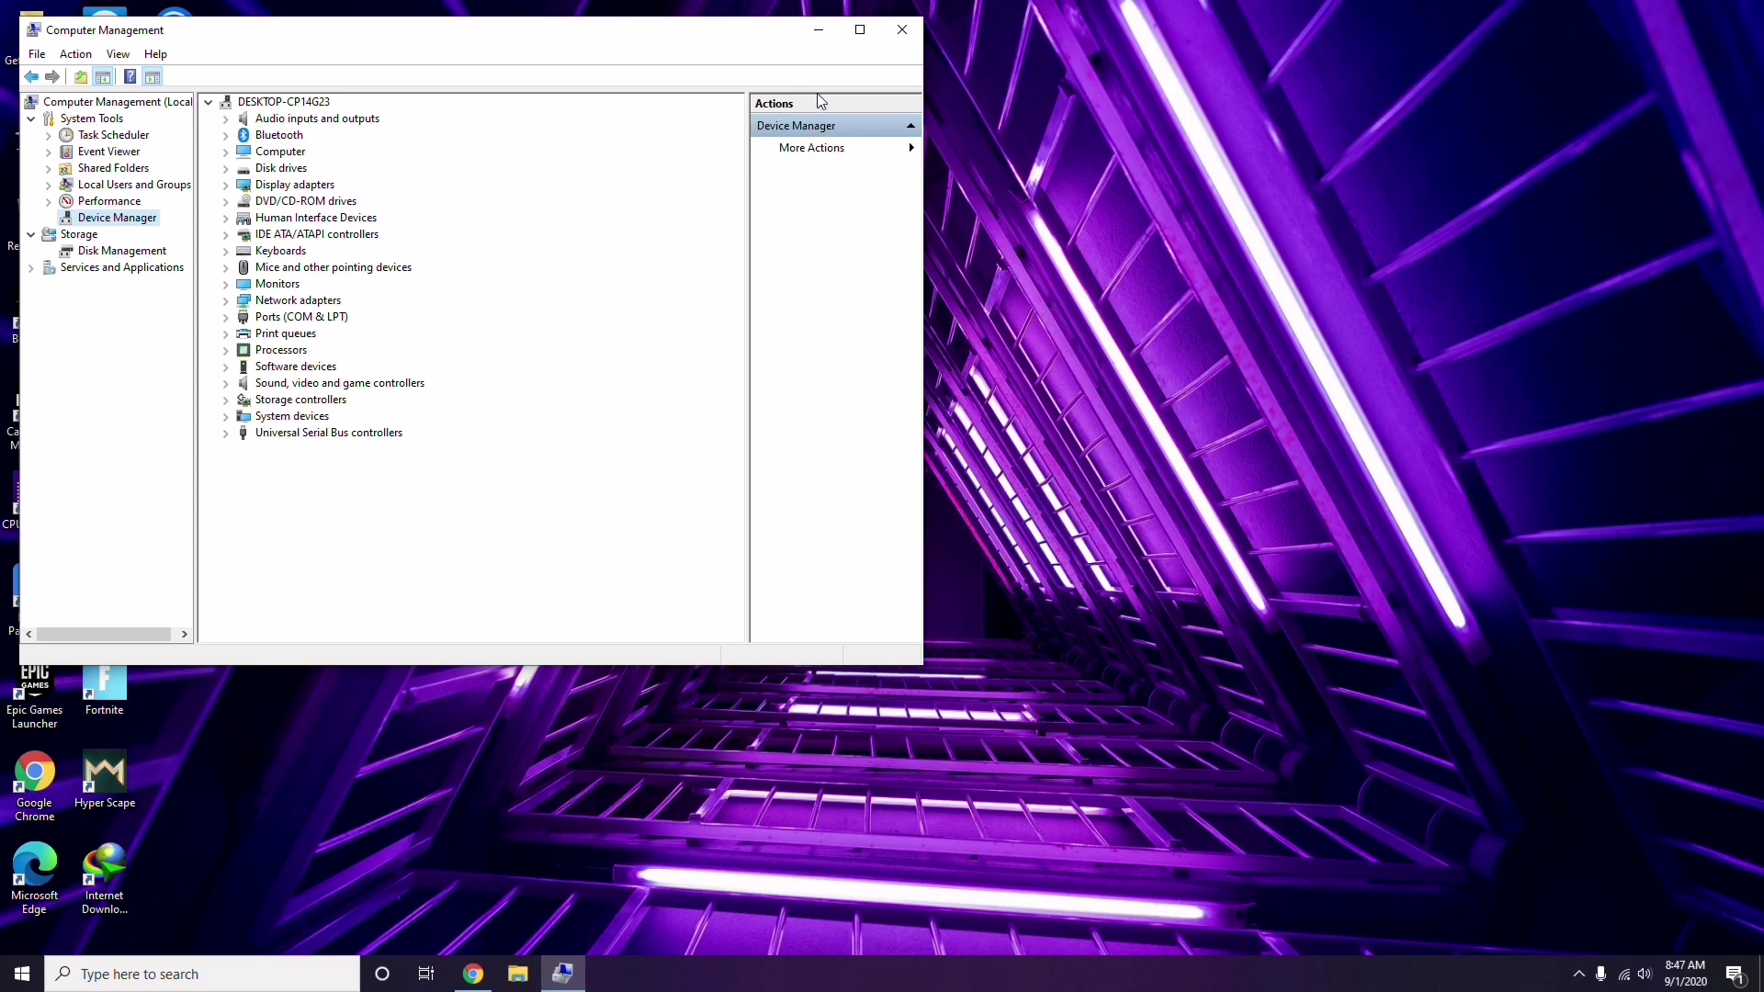
click(902, 30)
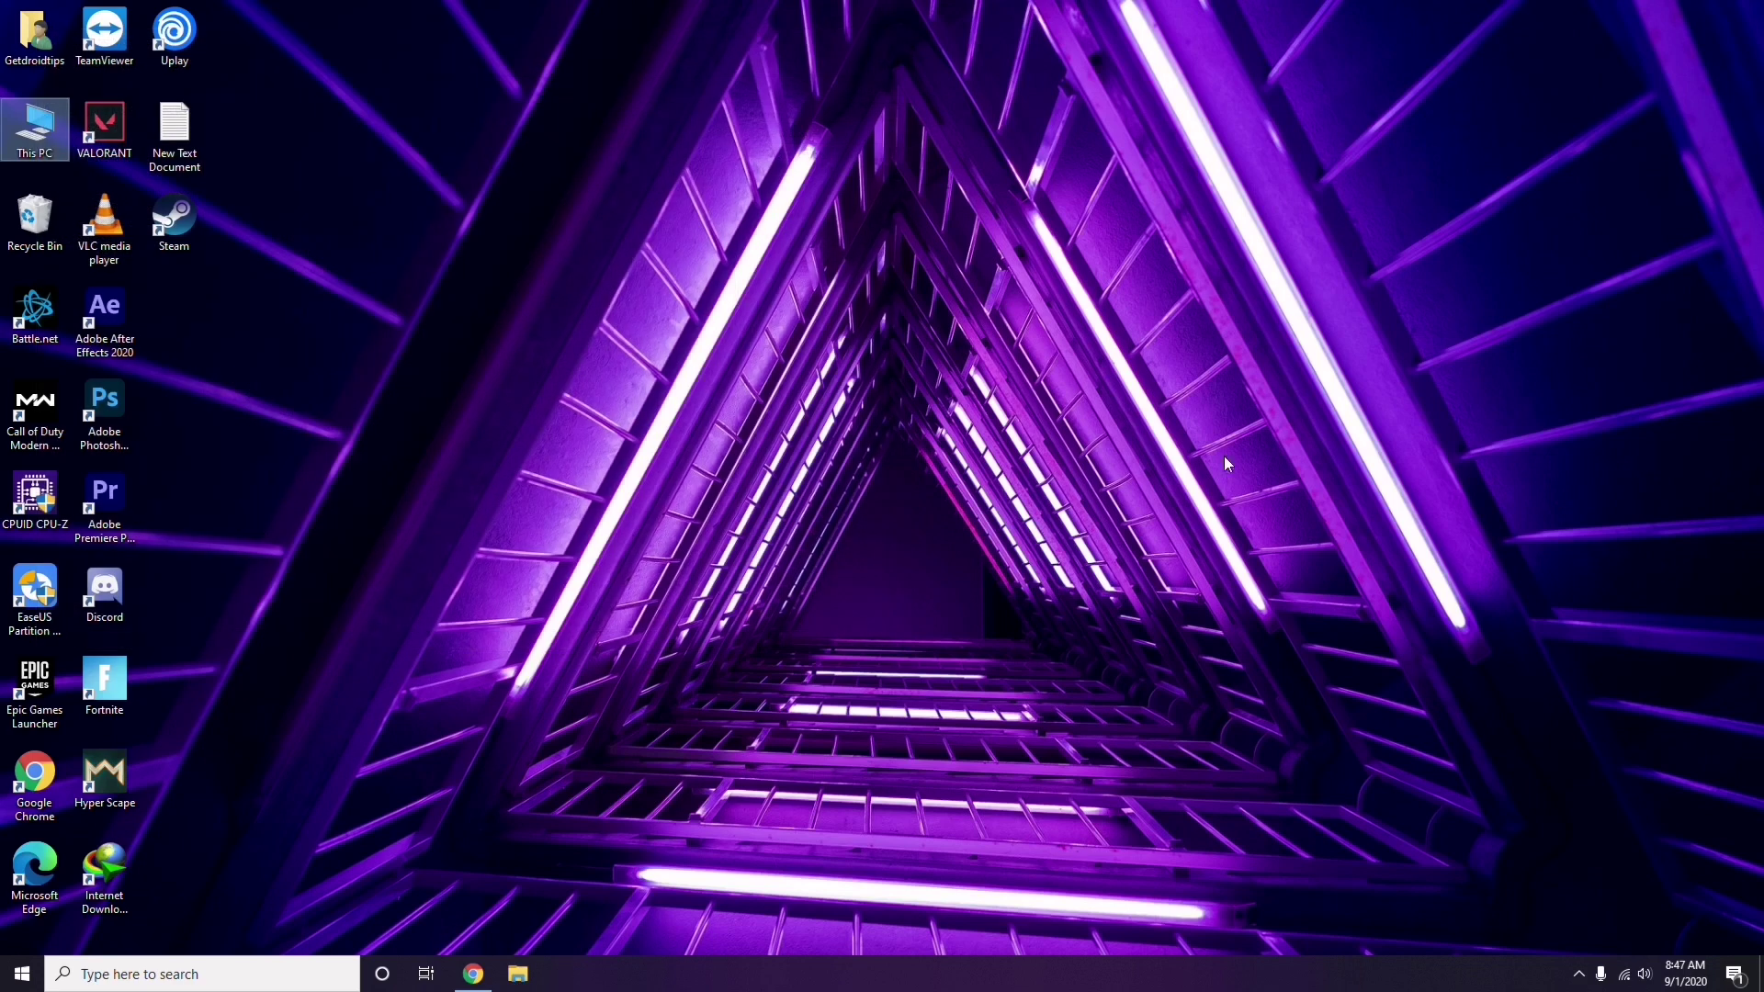
click(1579, 976)
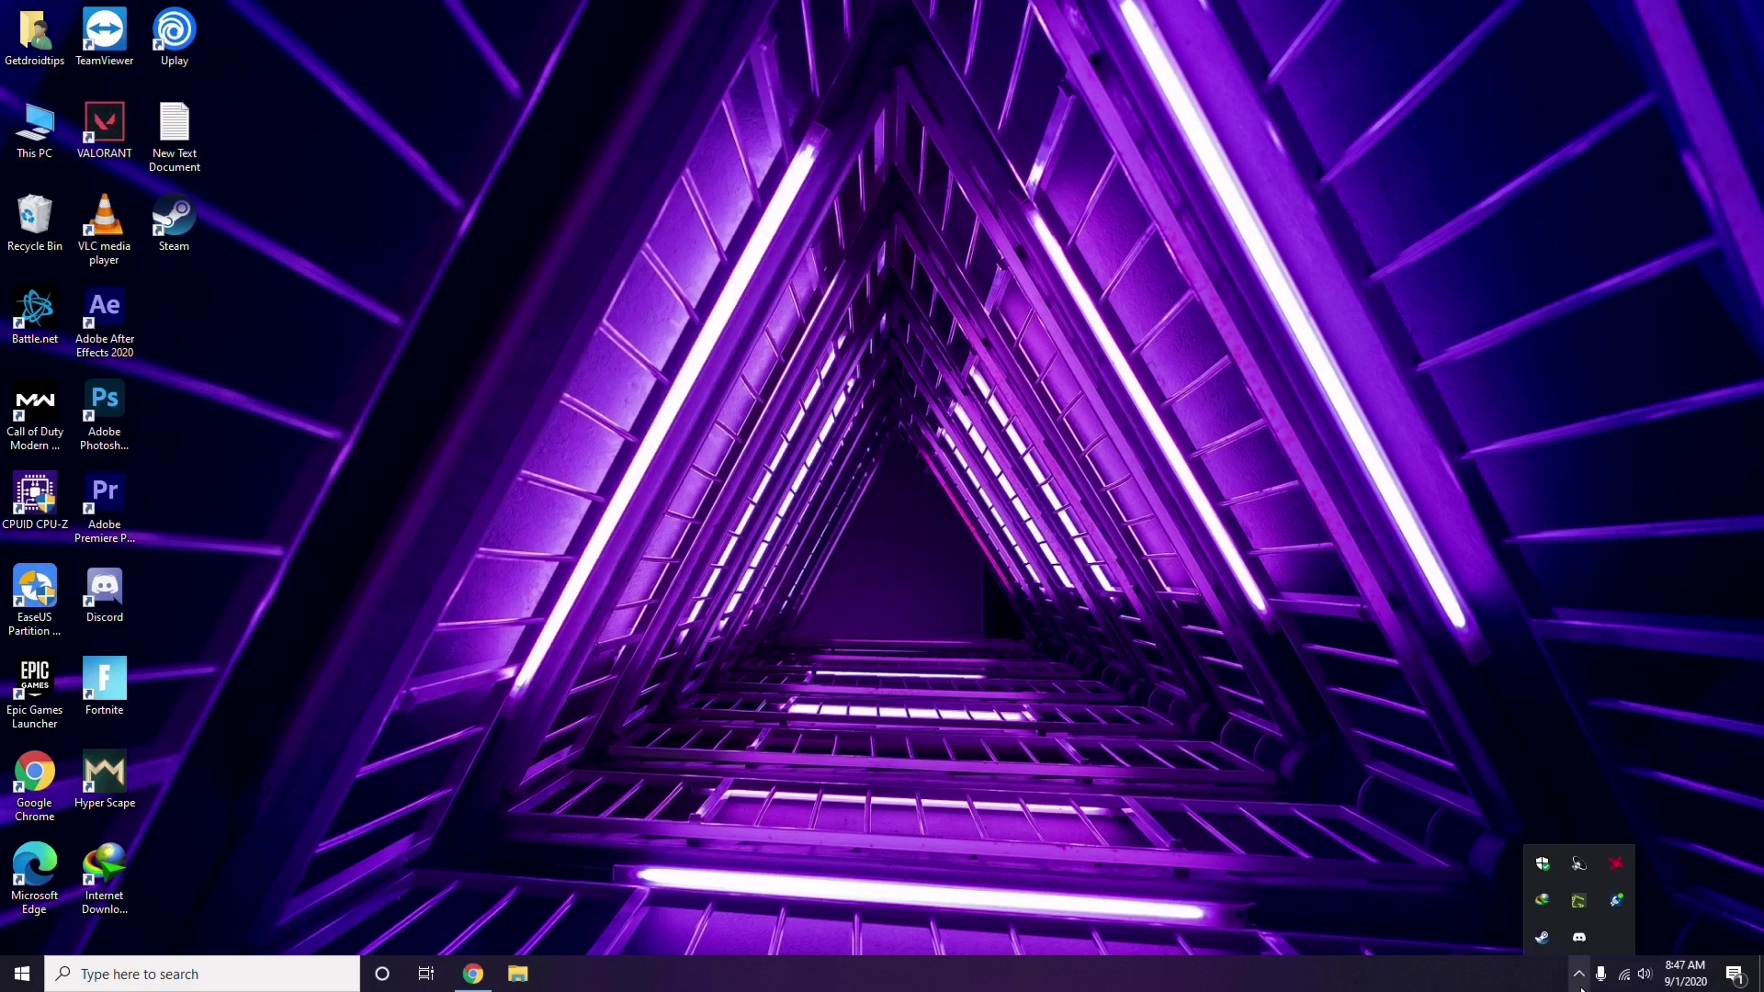
click(1615, 867)
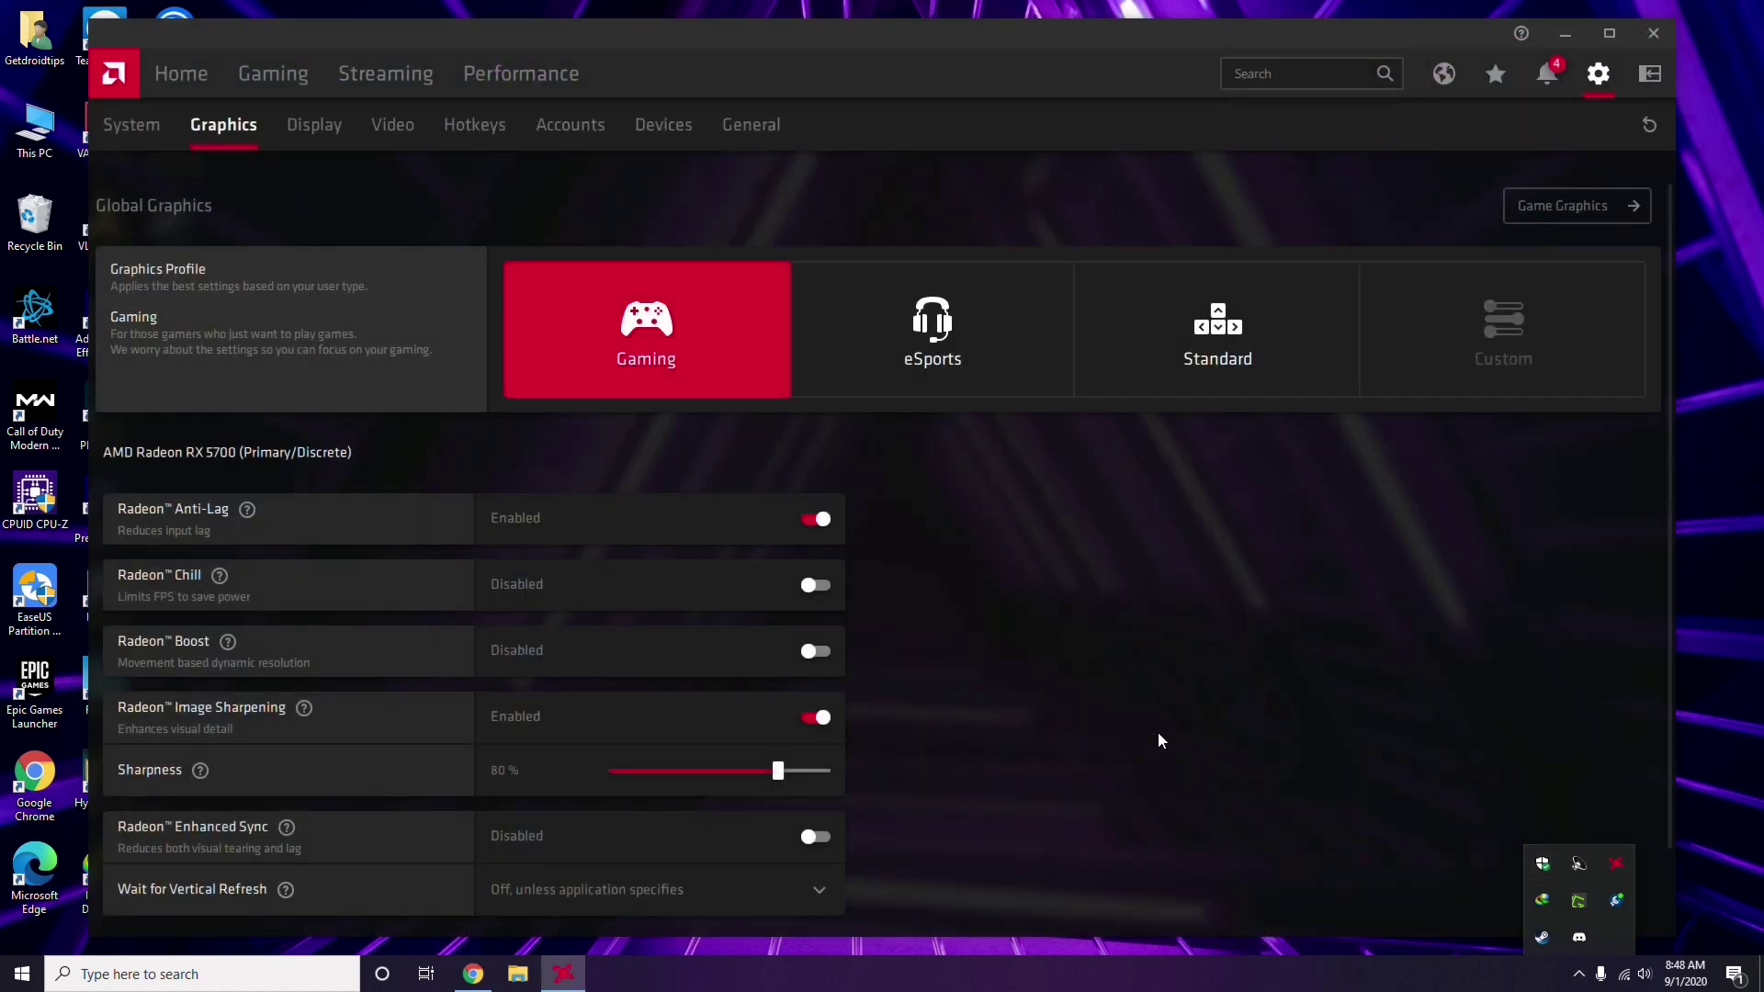
click(147, 129)
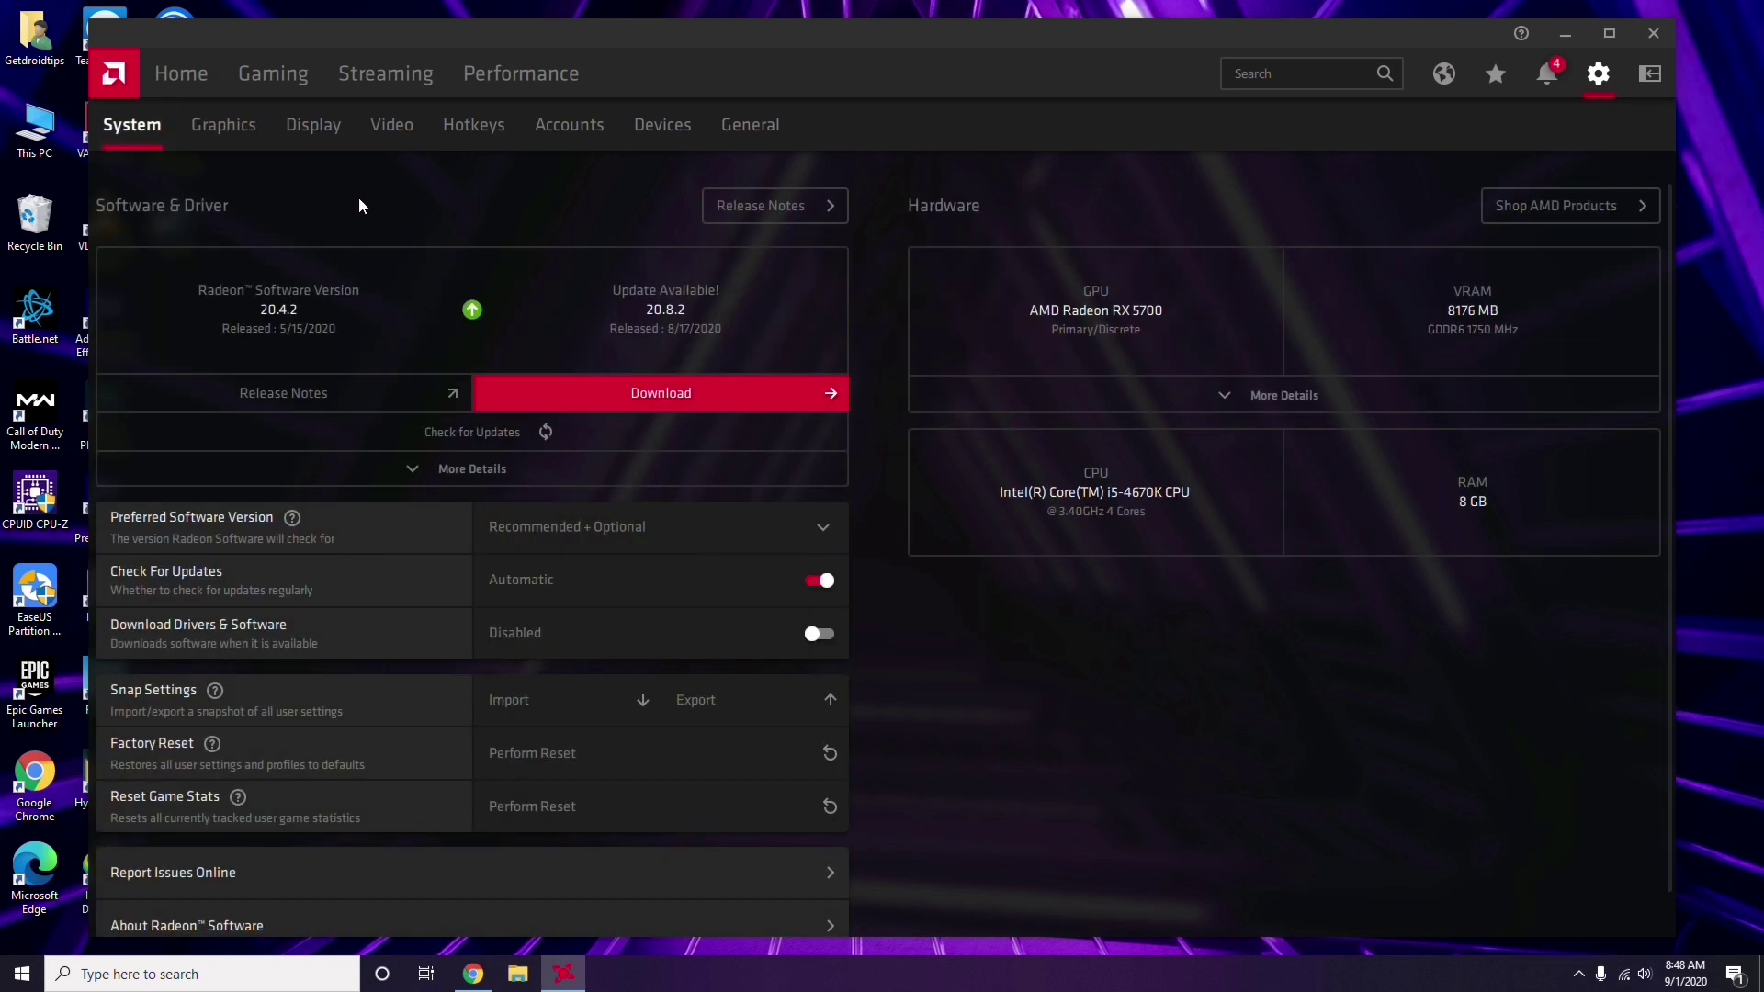
click(218, 128)
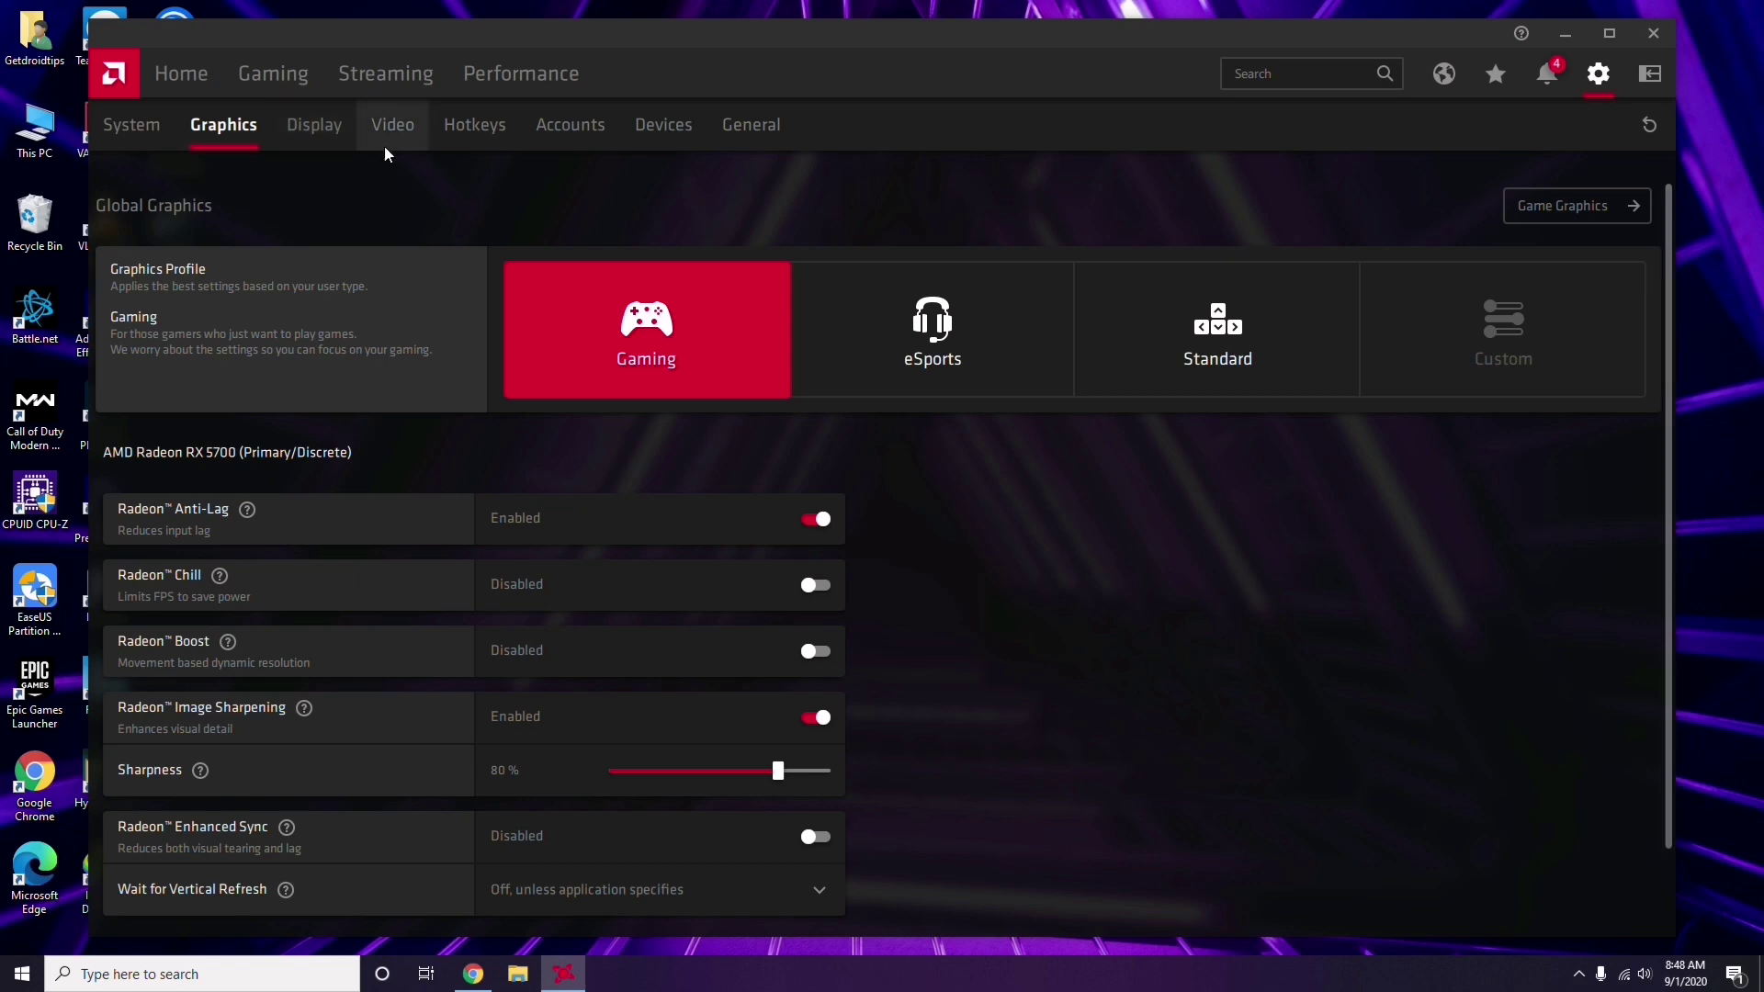
click(333, 138)
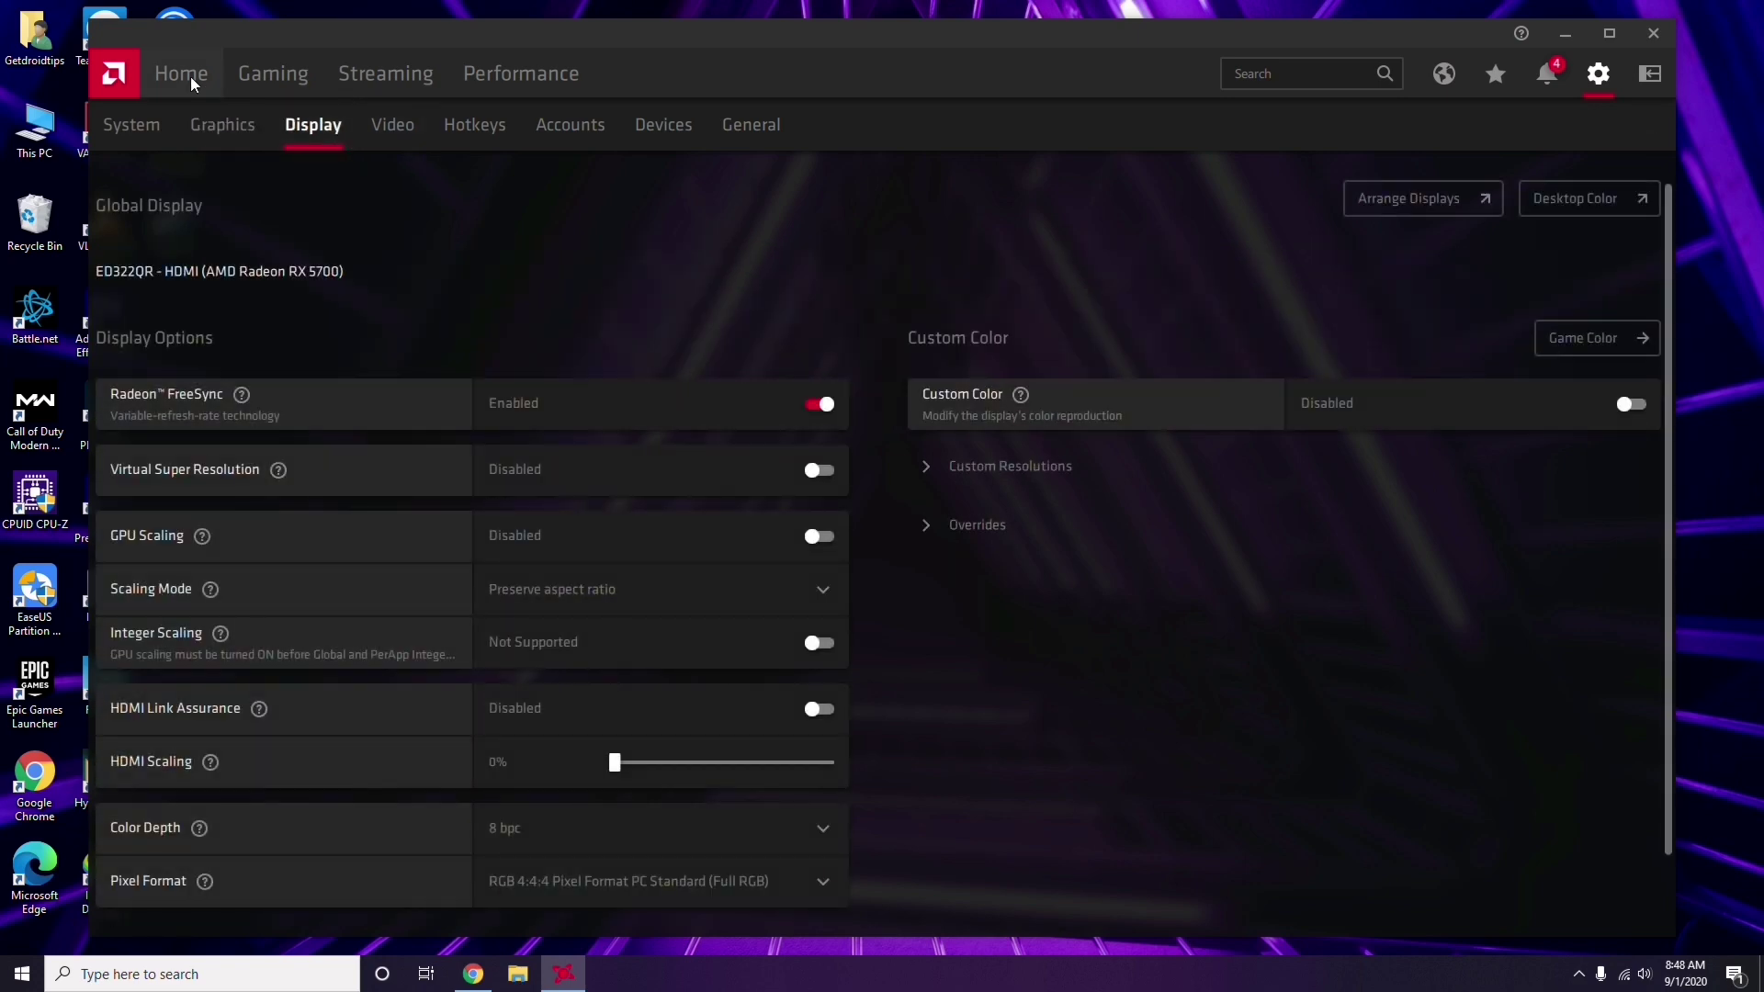
click(192, 81)
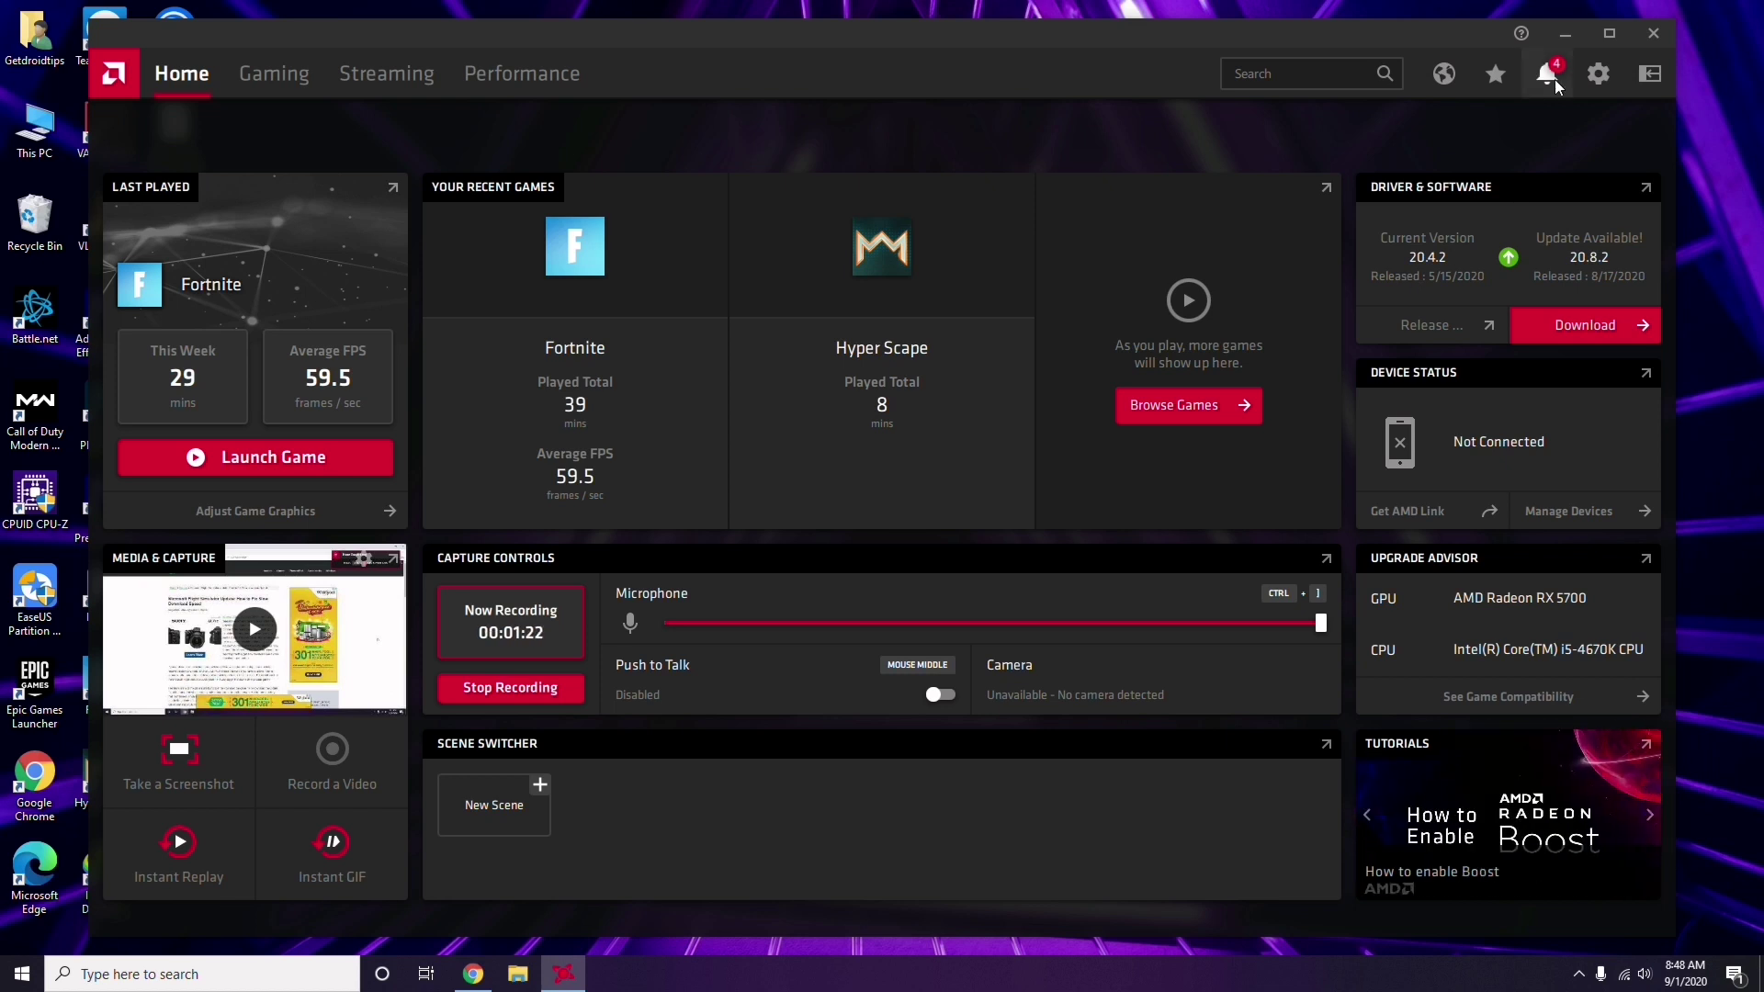
click(1654, 33)
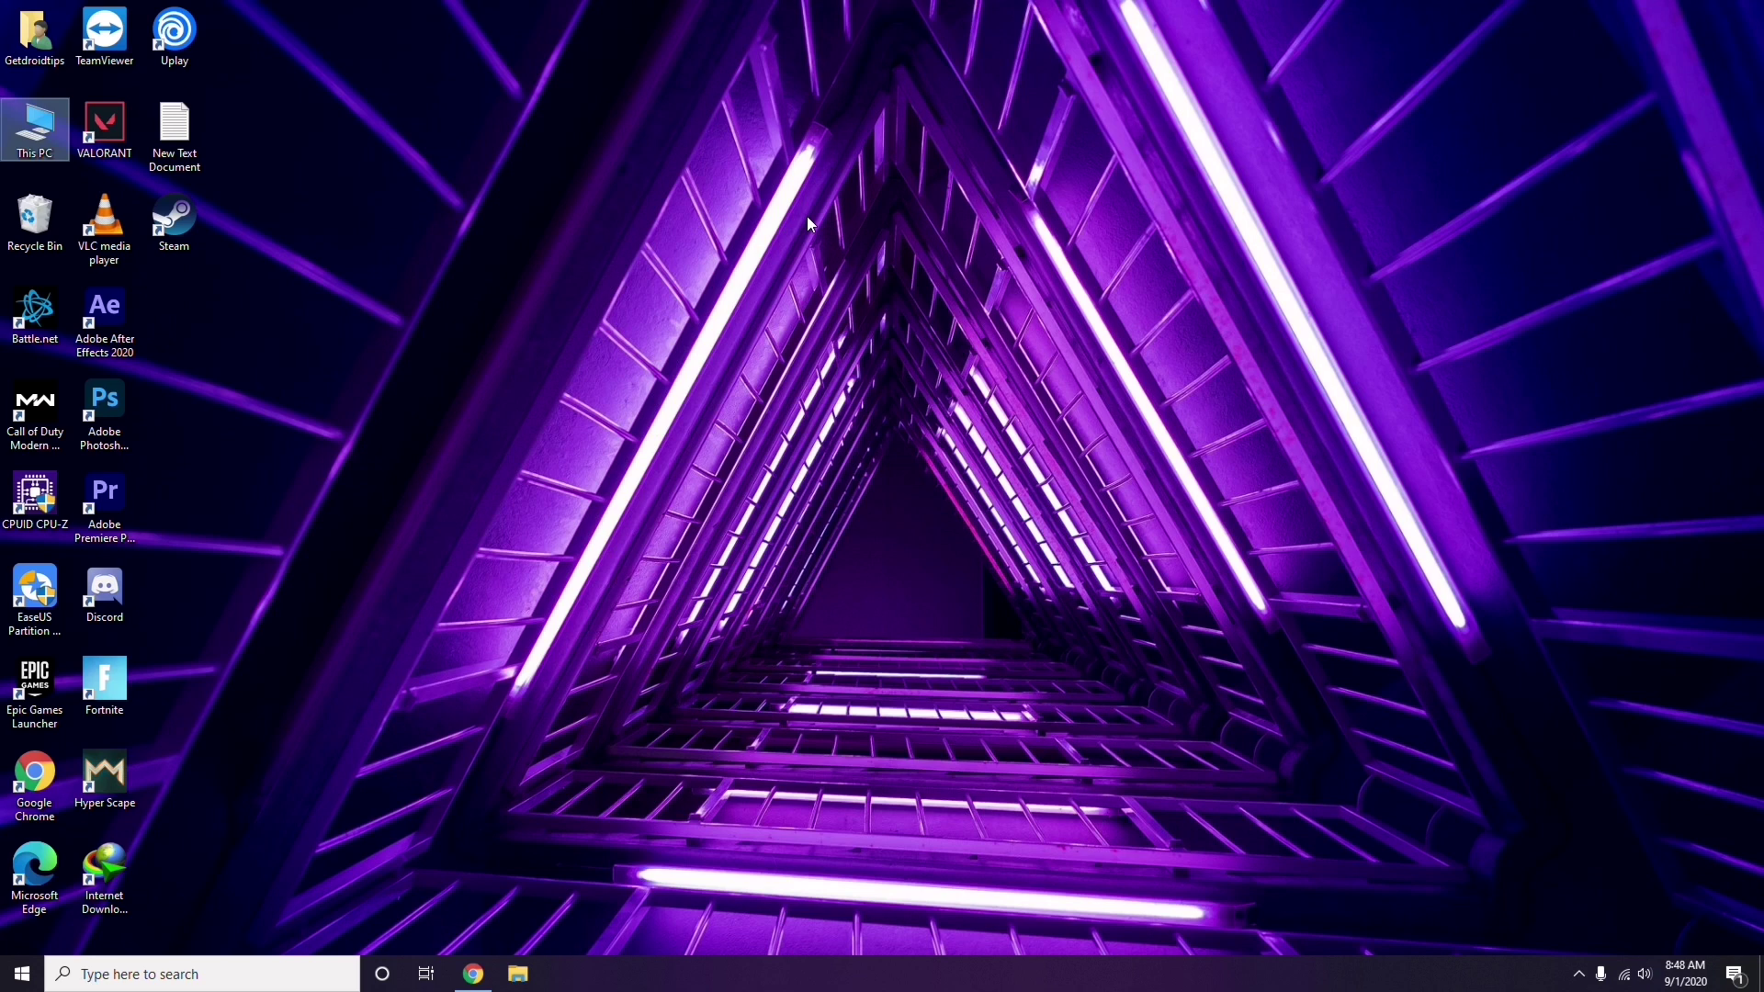
Refresh the desktop and launch Steam.
right_click(371, 237)
click(379, 320)
double_click(174, 220)
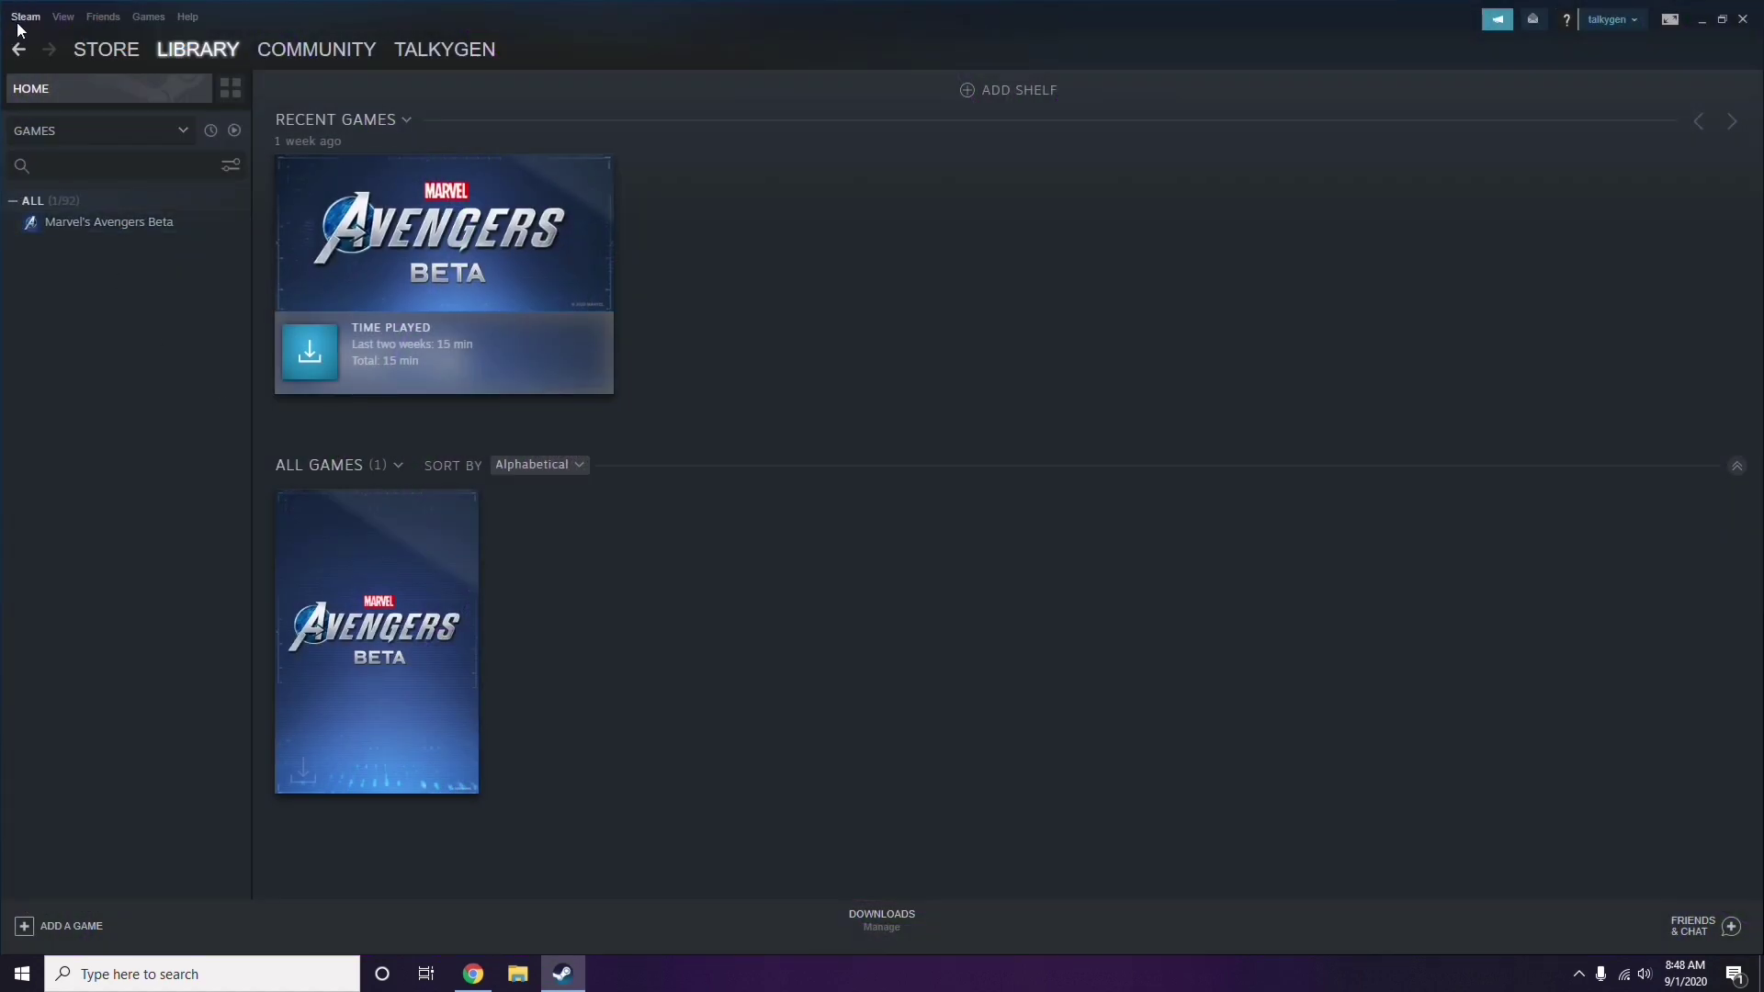
Uncheck 'Enable the Steam Overlay while in-game' in Steam Settings, save, and close Steam.
click(23, 18)
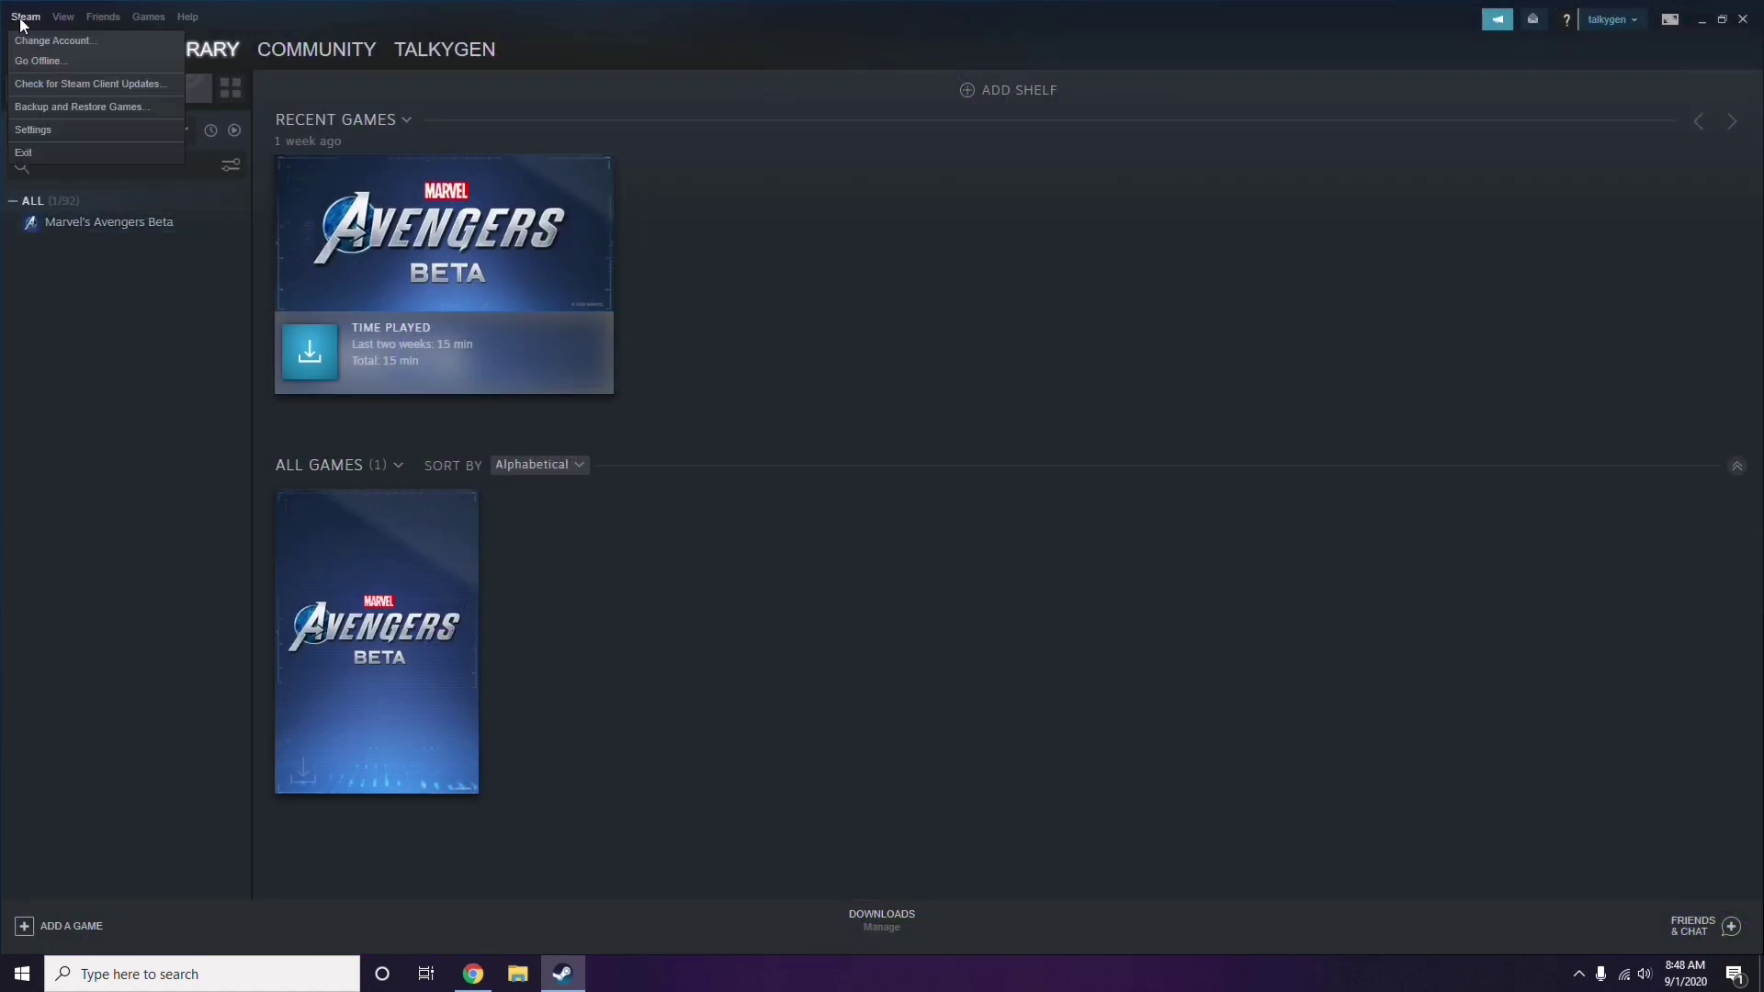
click(58, 129)
drag(1071, 350, 977, 201)
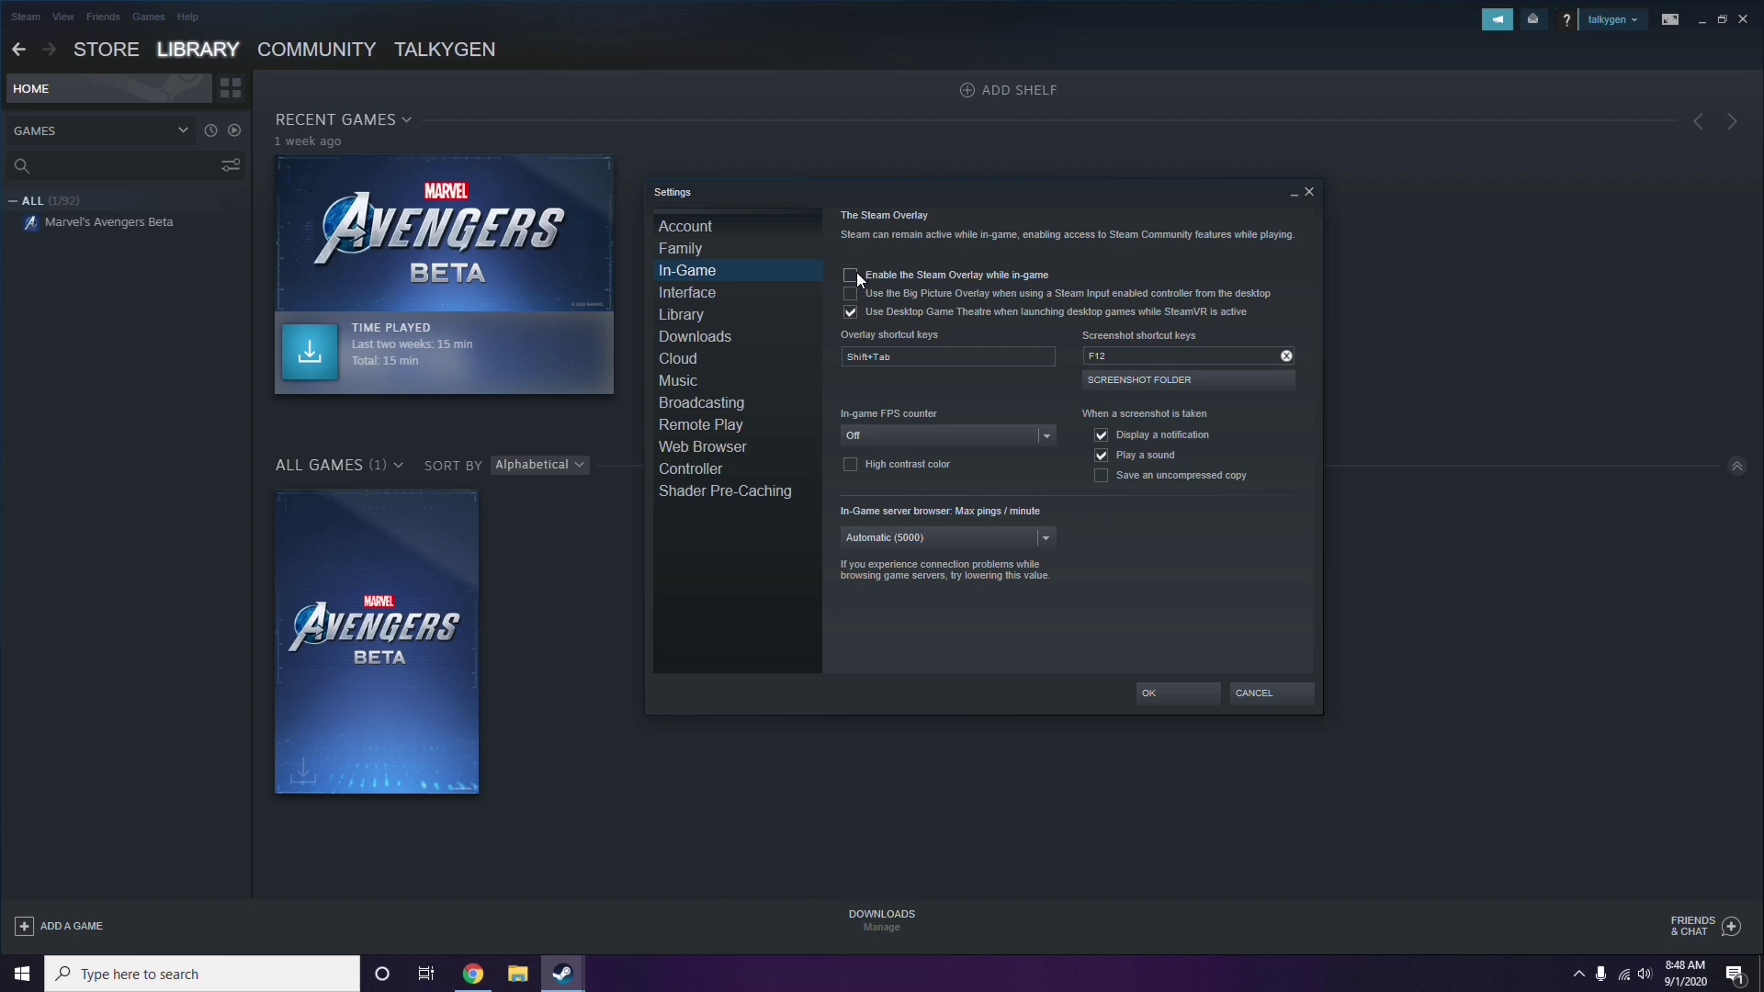
click(1160, 692)
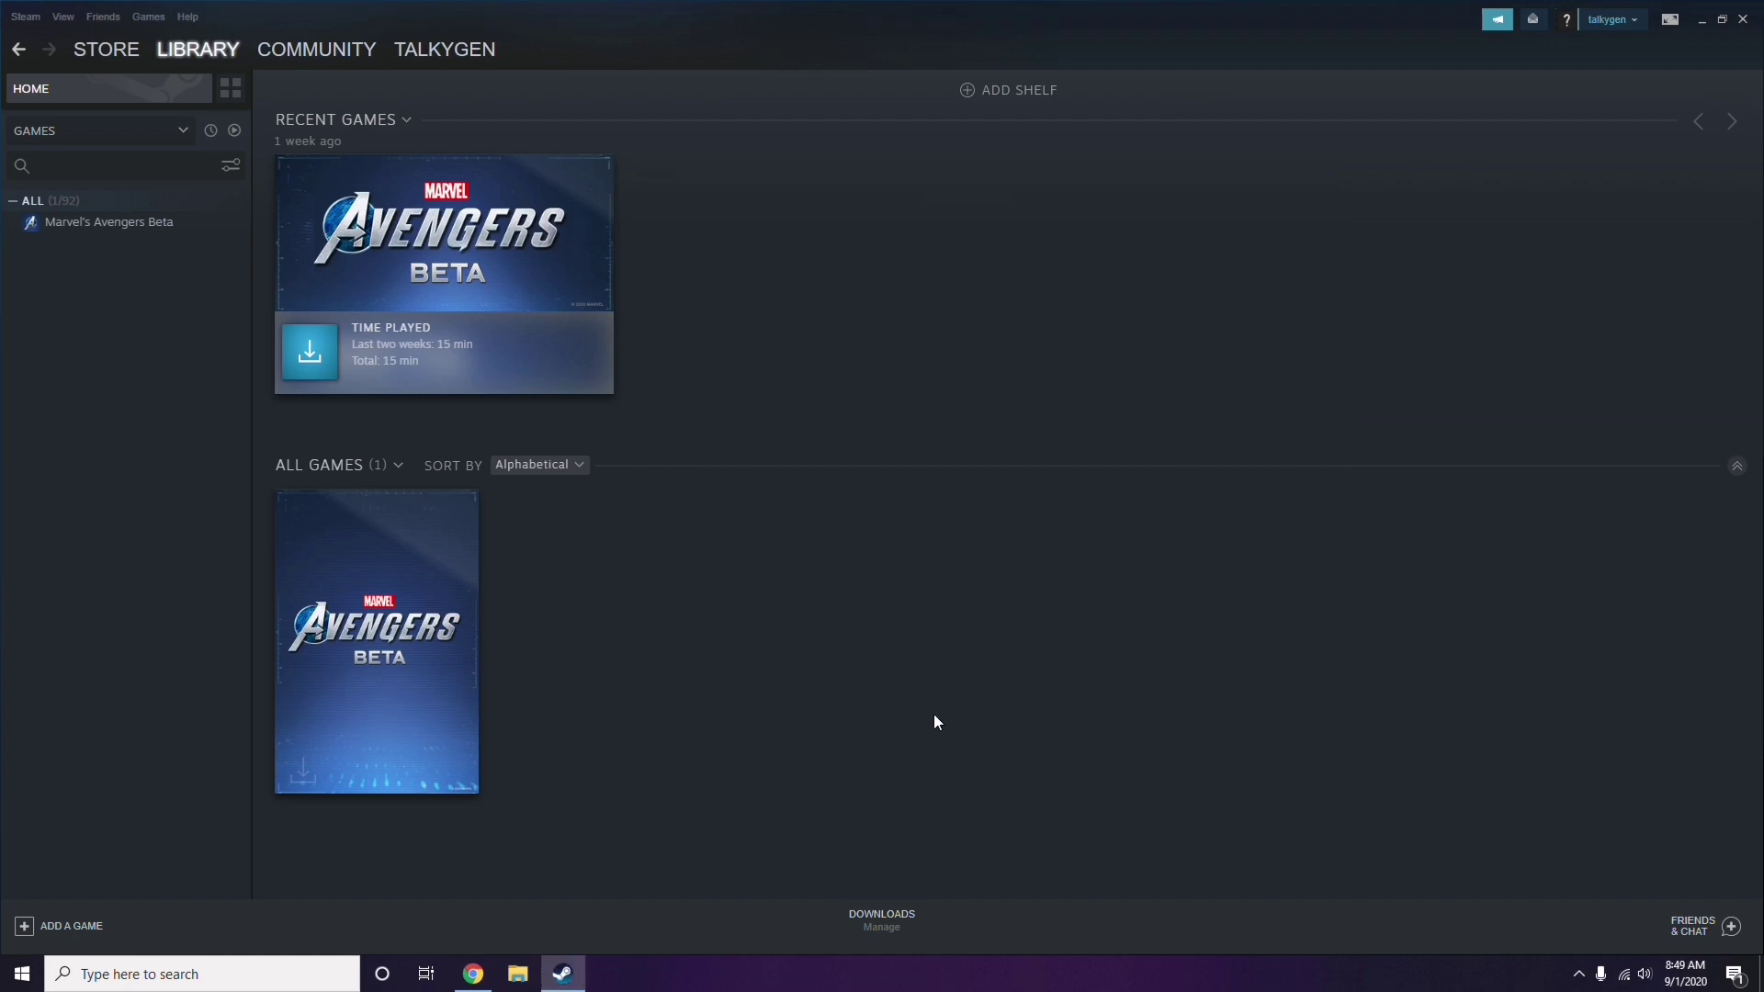
click(1742, 19)
Refresh the desktop, launch Discord and open User Settings at My Account.
right_click(721, 298)
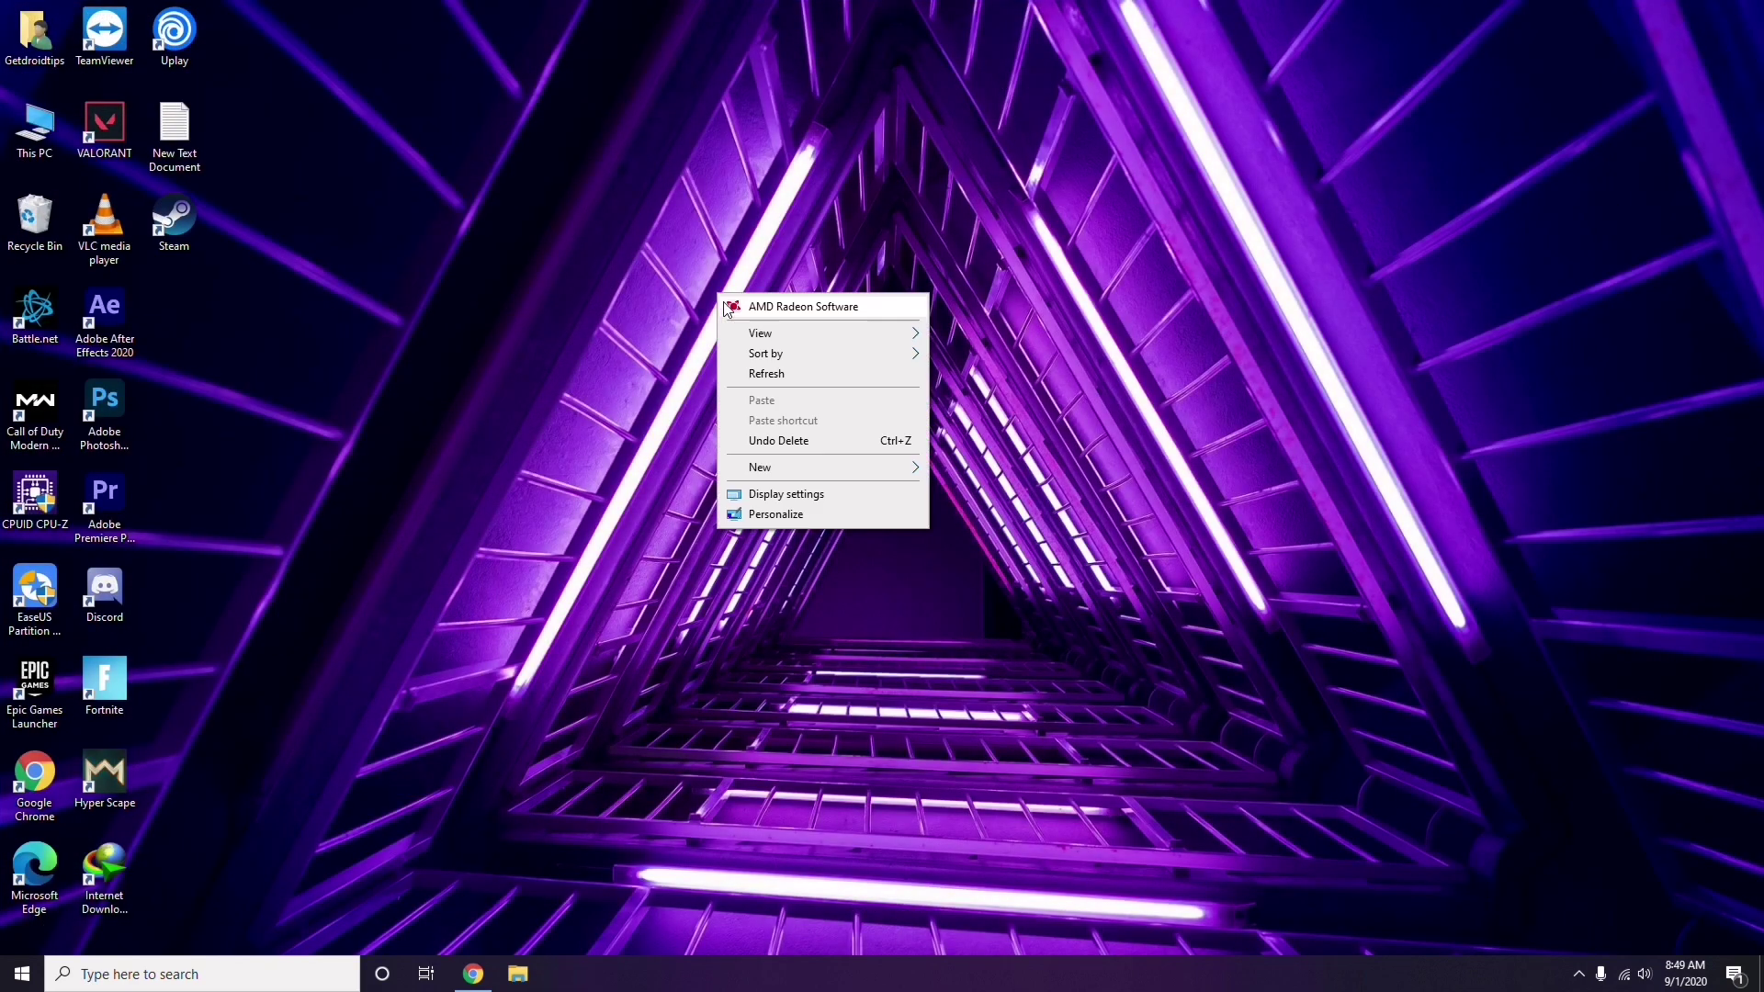
click(764, 379)
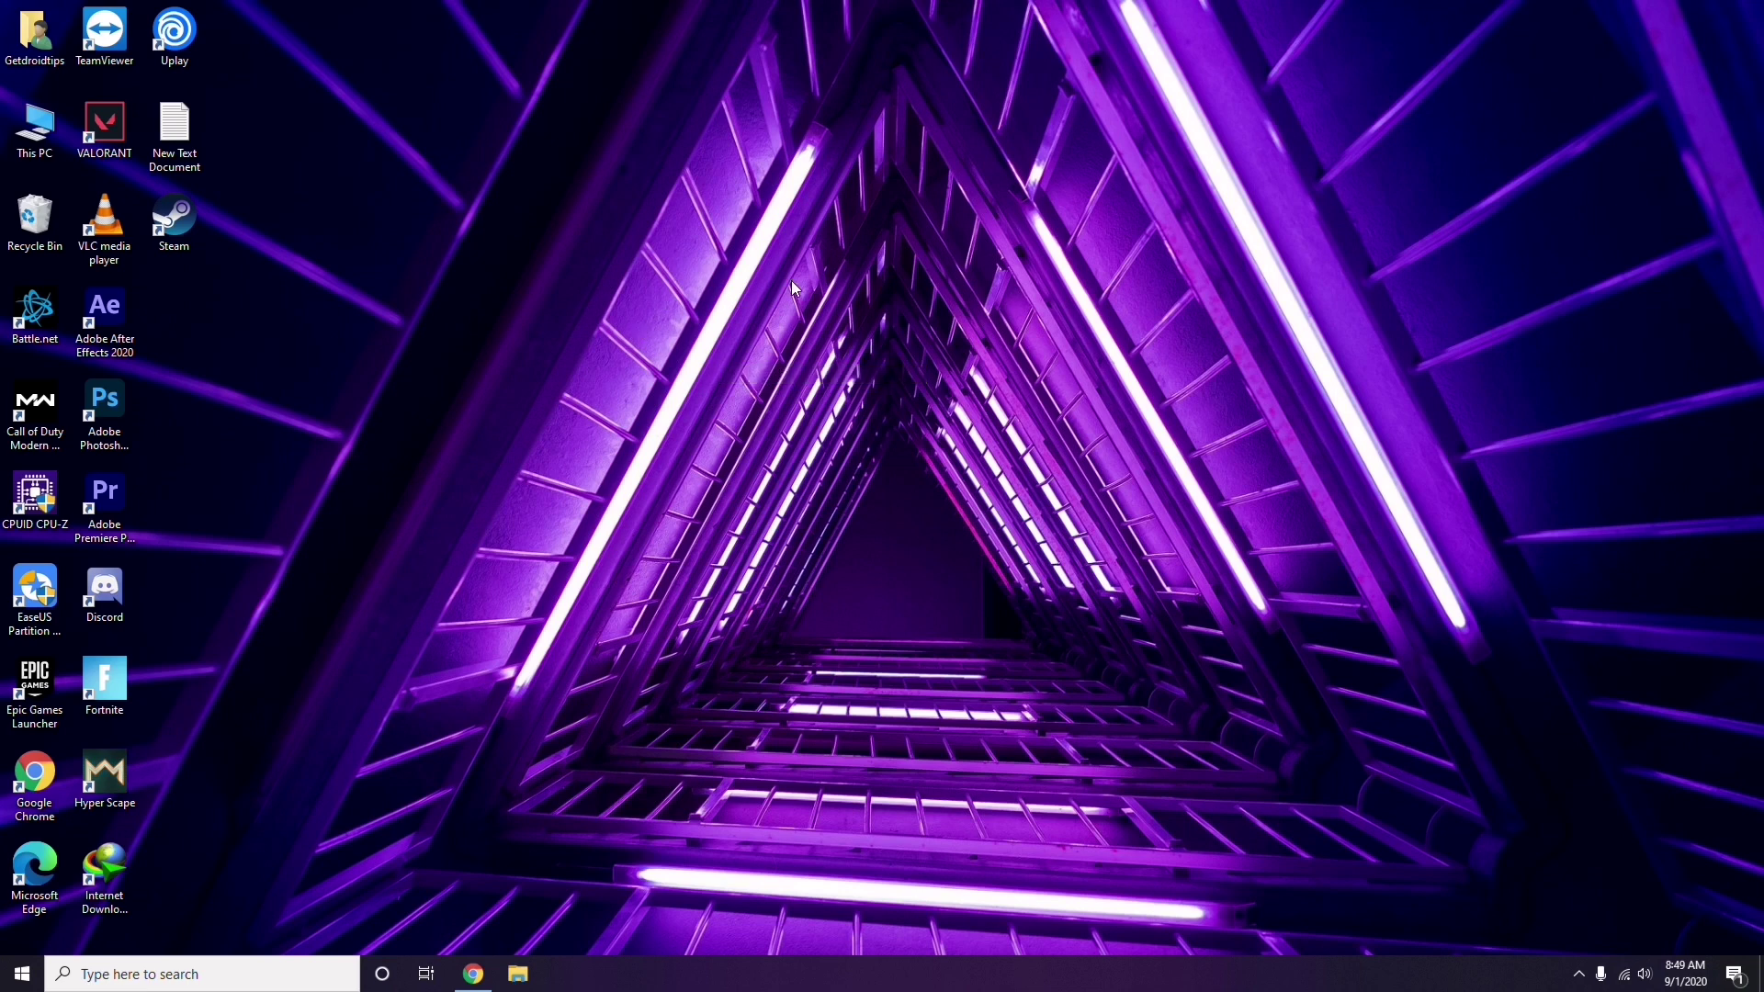
double_click(118, 587)
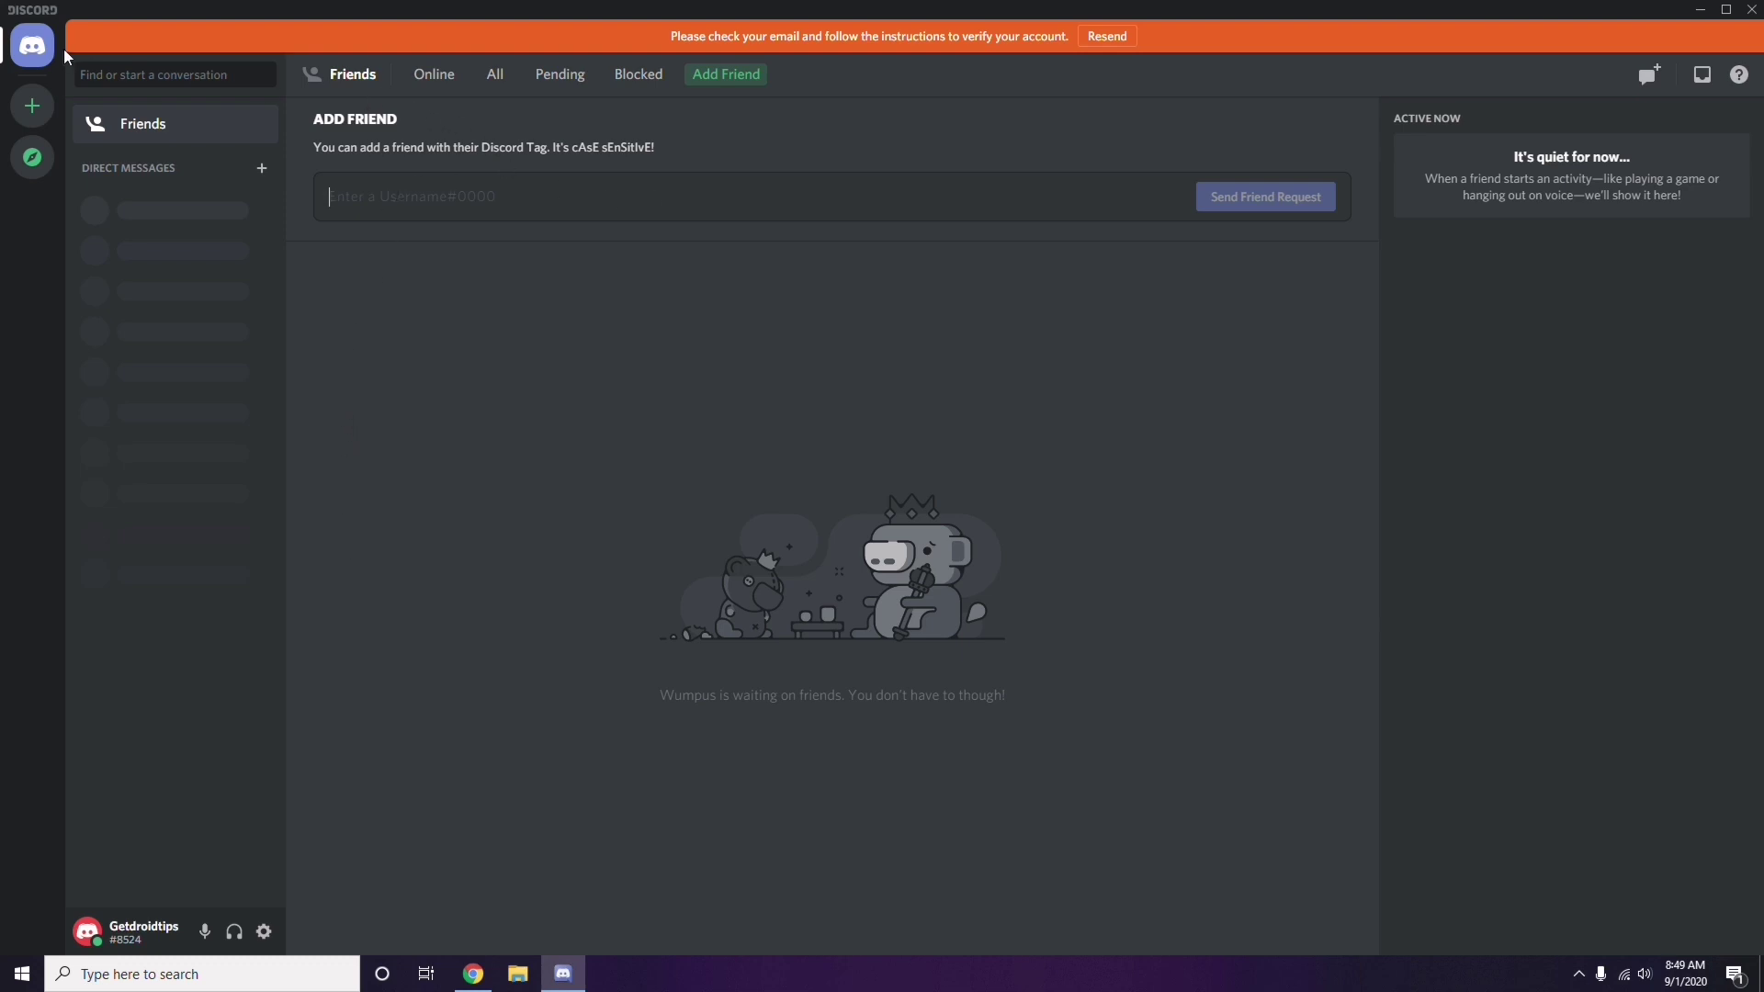
click(265, 932)
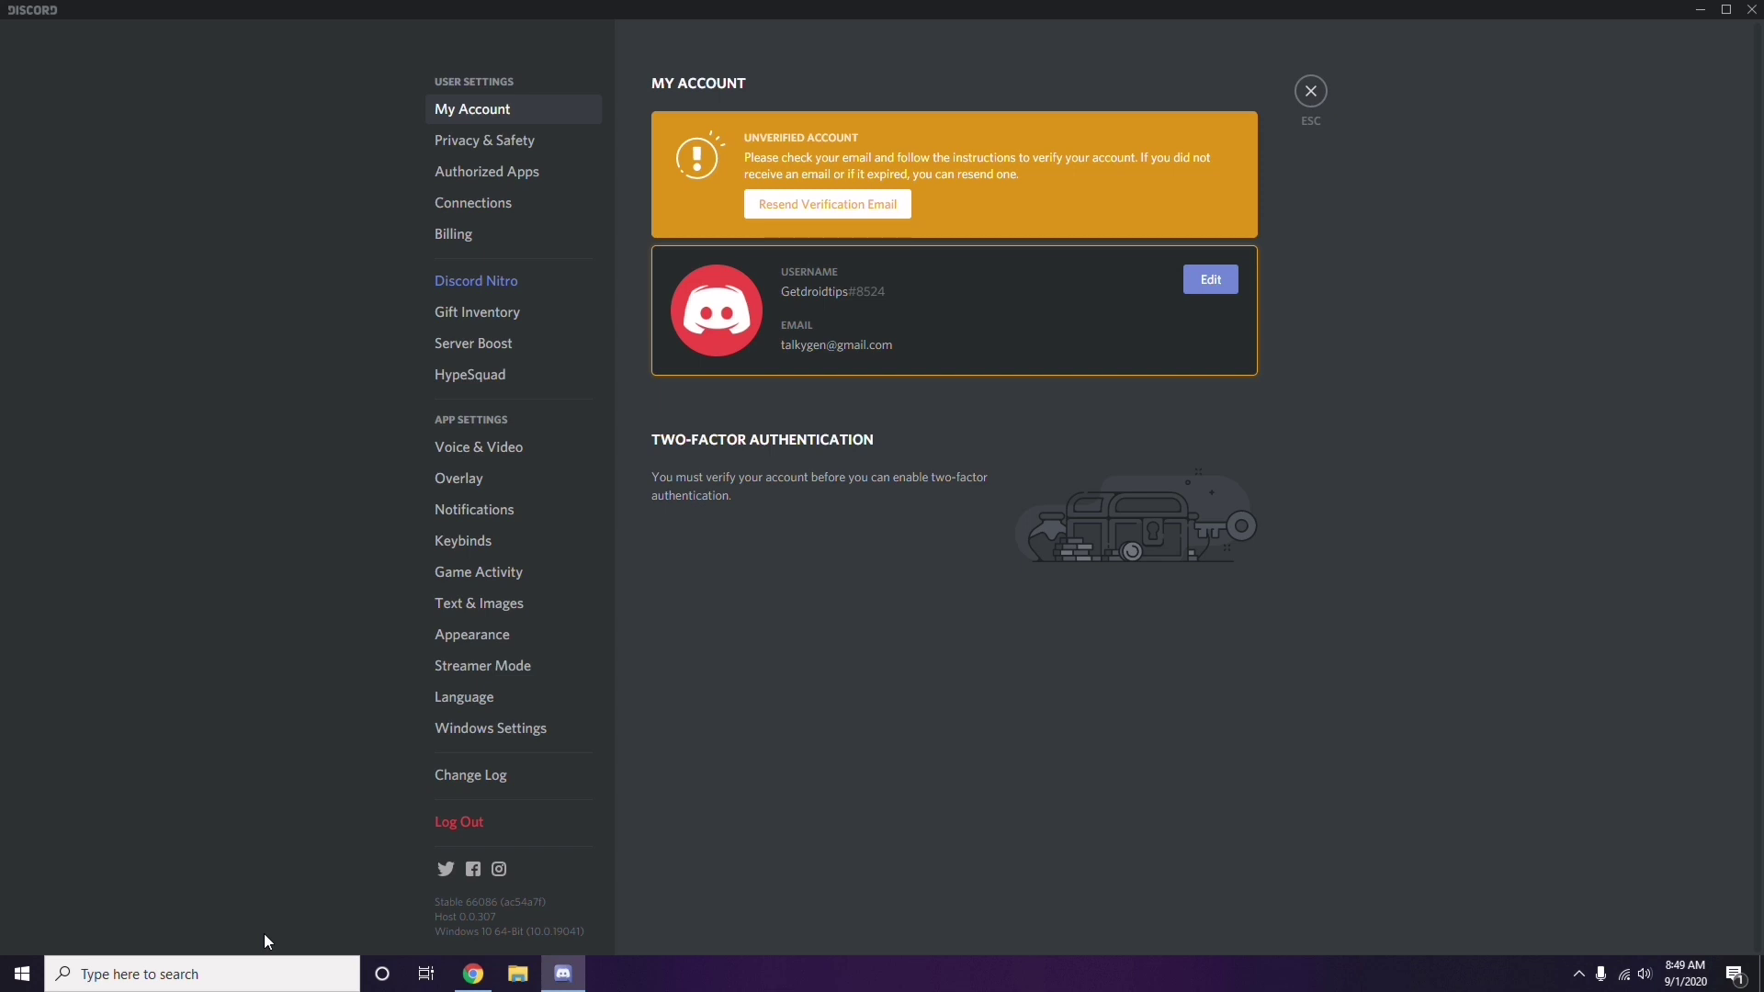
Switch off the OpenH264 Video Codec toggle under Voice & Video's Advanced section.
click(469, 448)
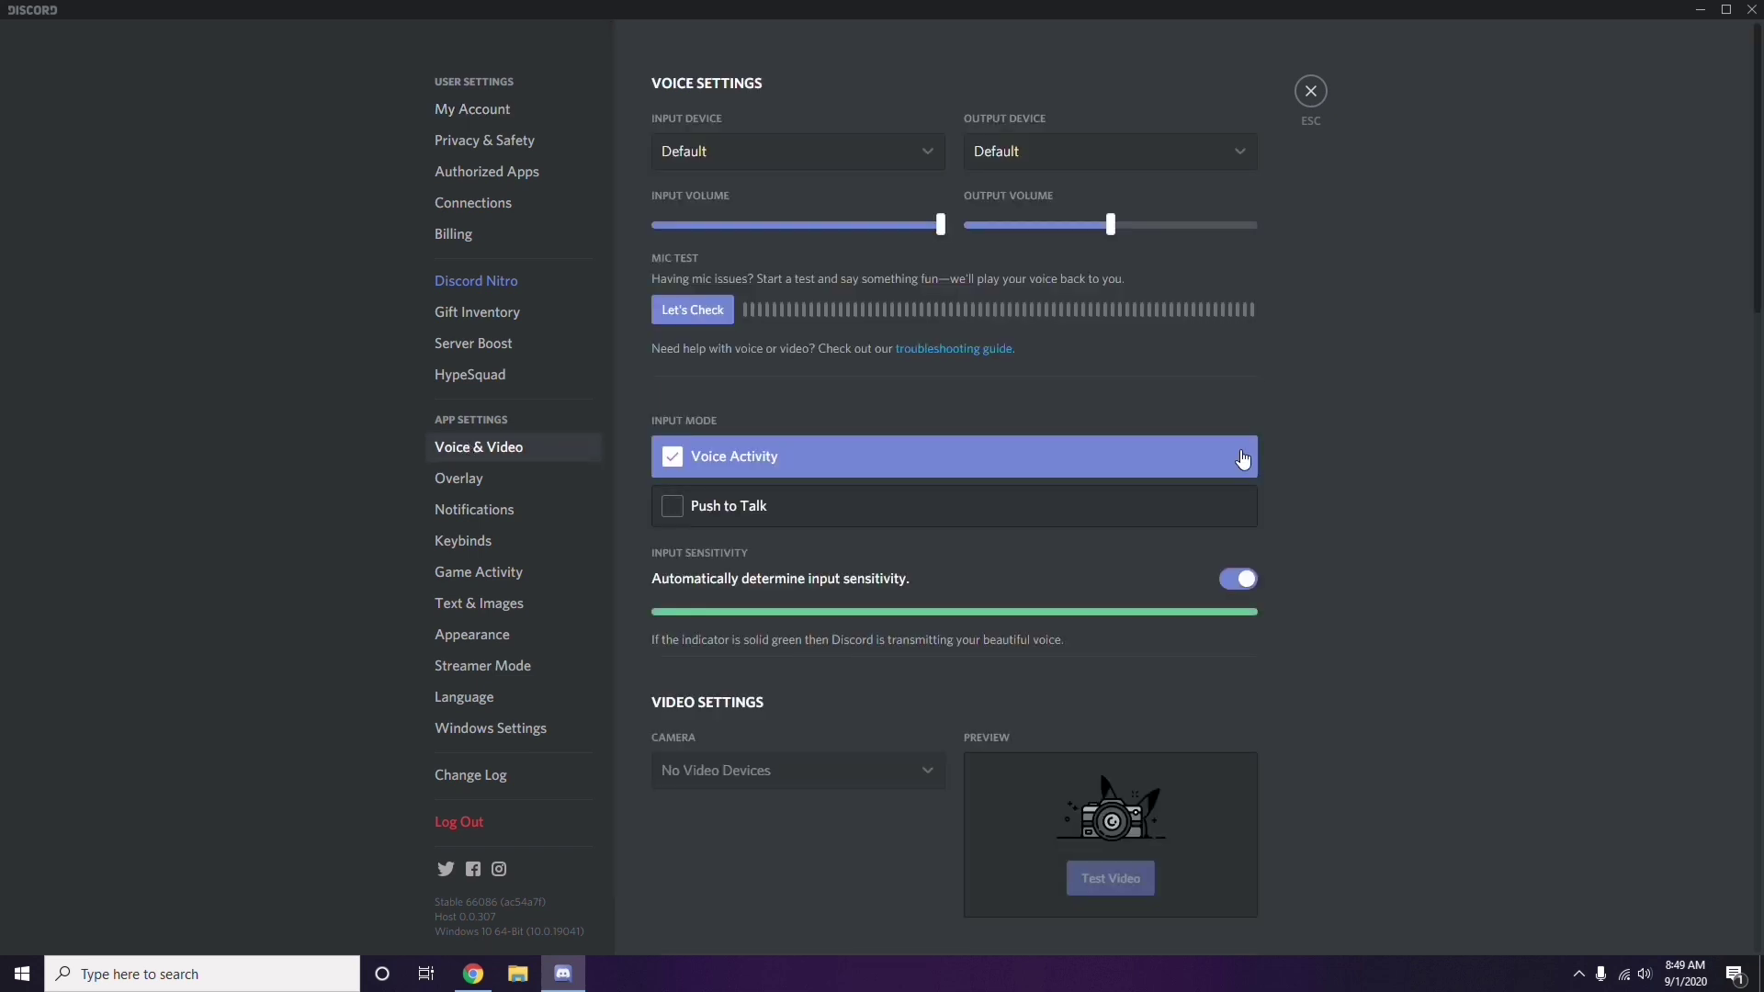
scroll(1346, 450, down, 8)
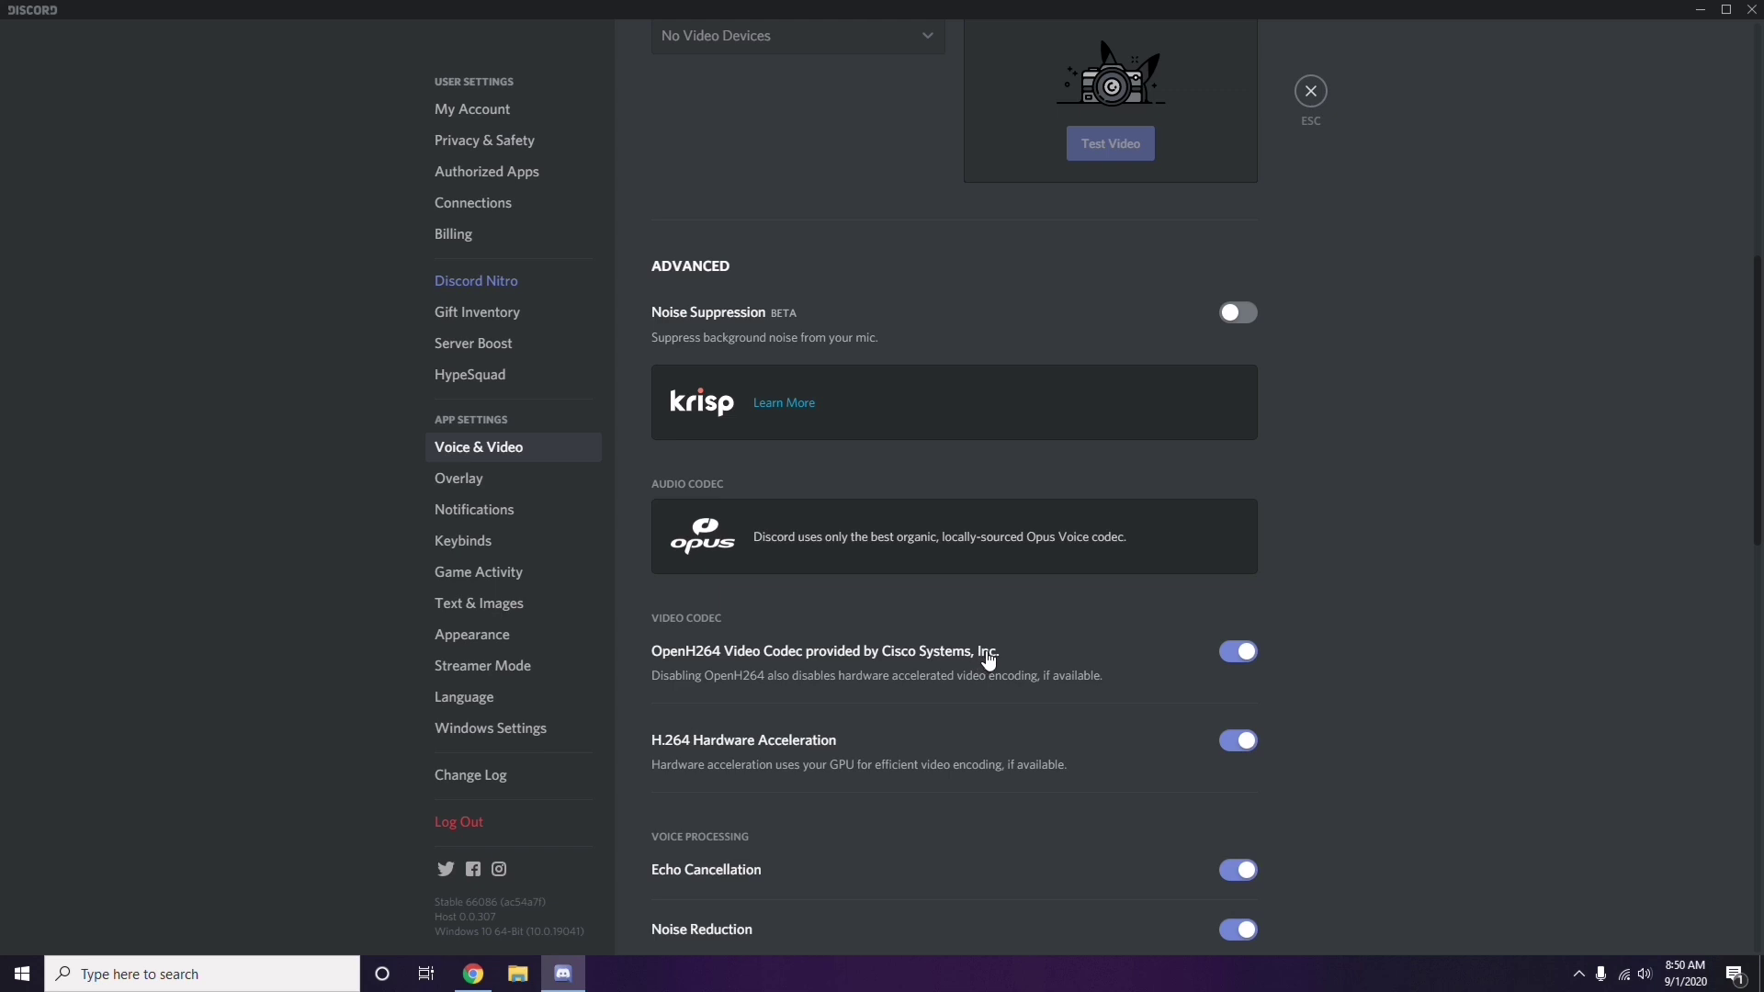
click(1170, 669)
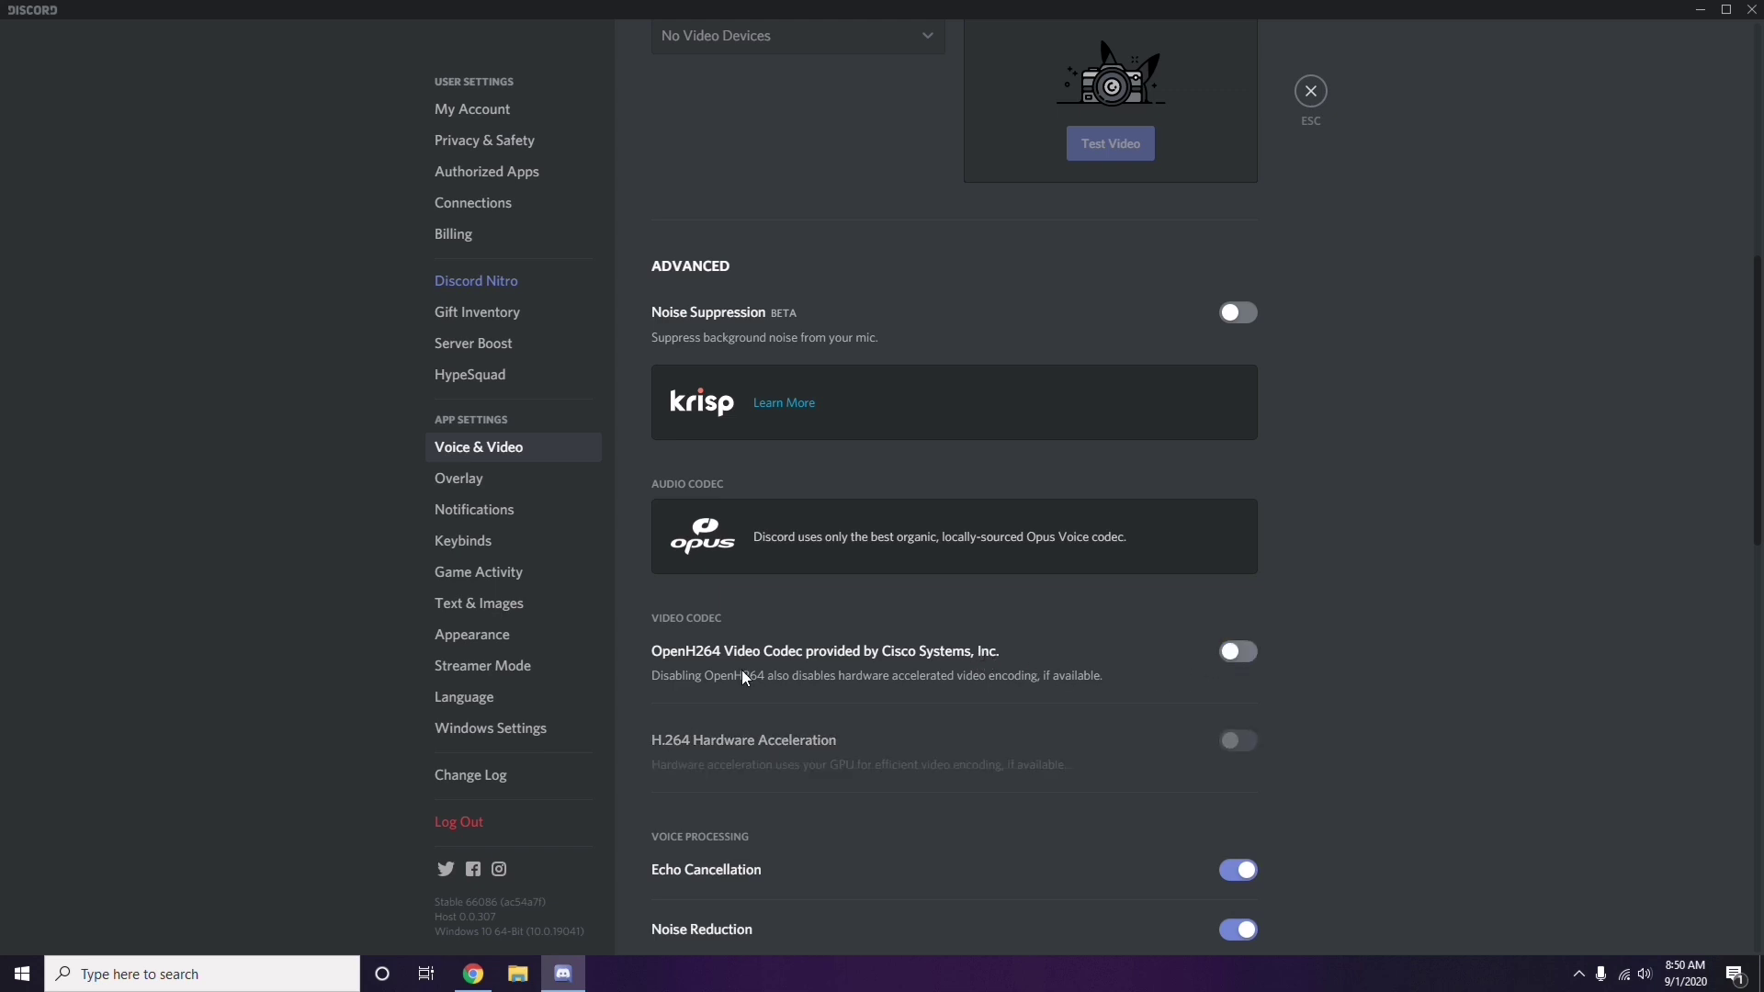
scroll(909, 654, down, 2)
scroll(911, 657, down, 4)
scroll(911, 658, up, 1)
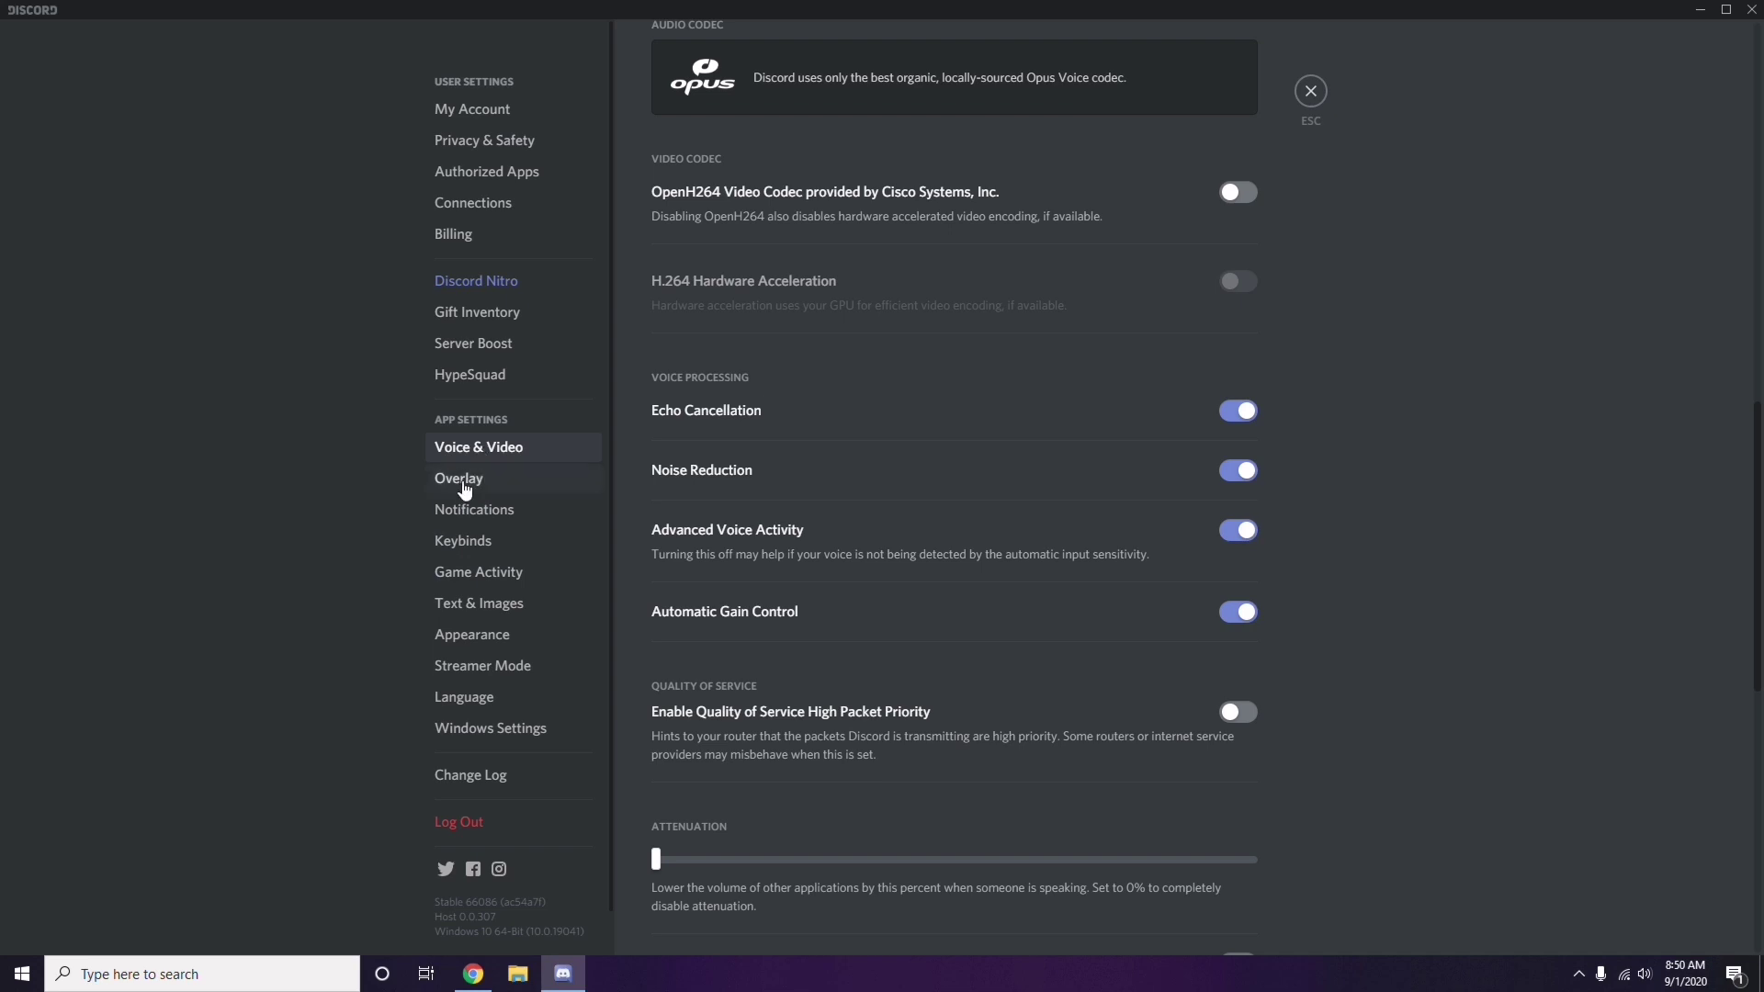
Switch off 'Enable in-game overlay' on Discord's Overlay settings page.
click(463, 487)
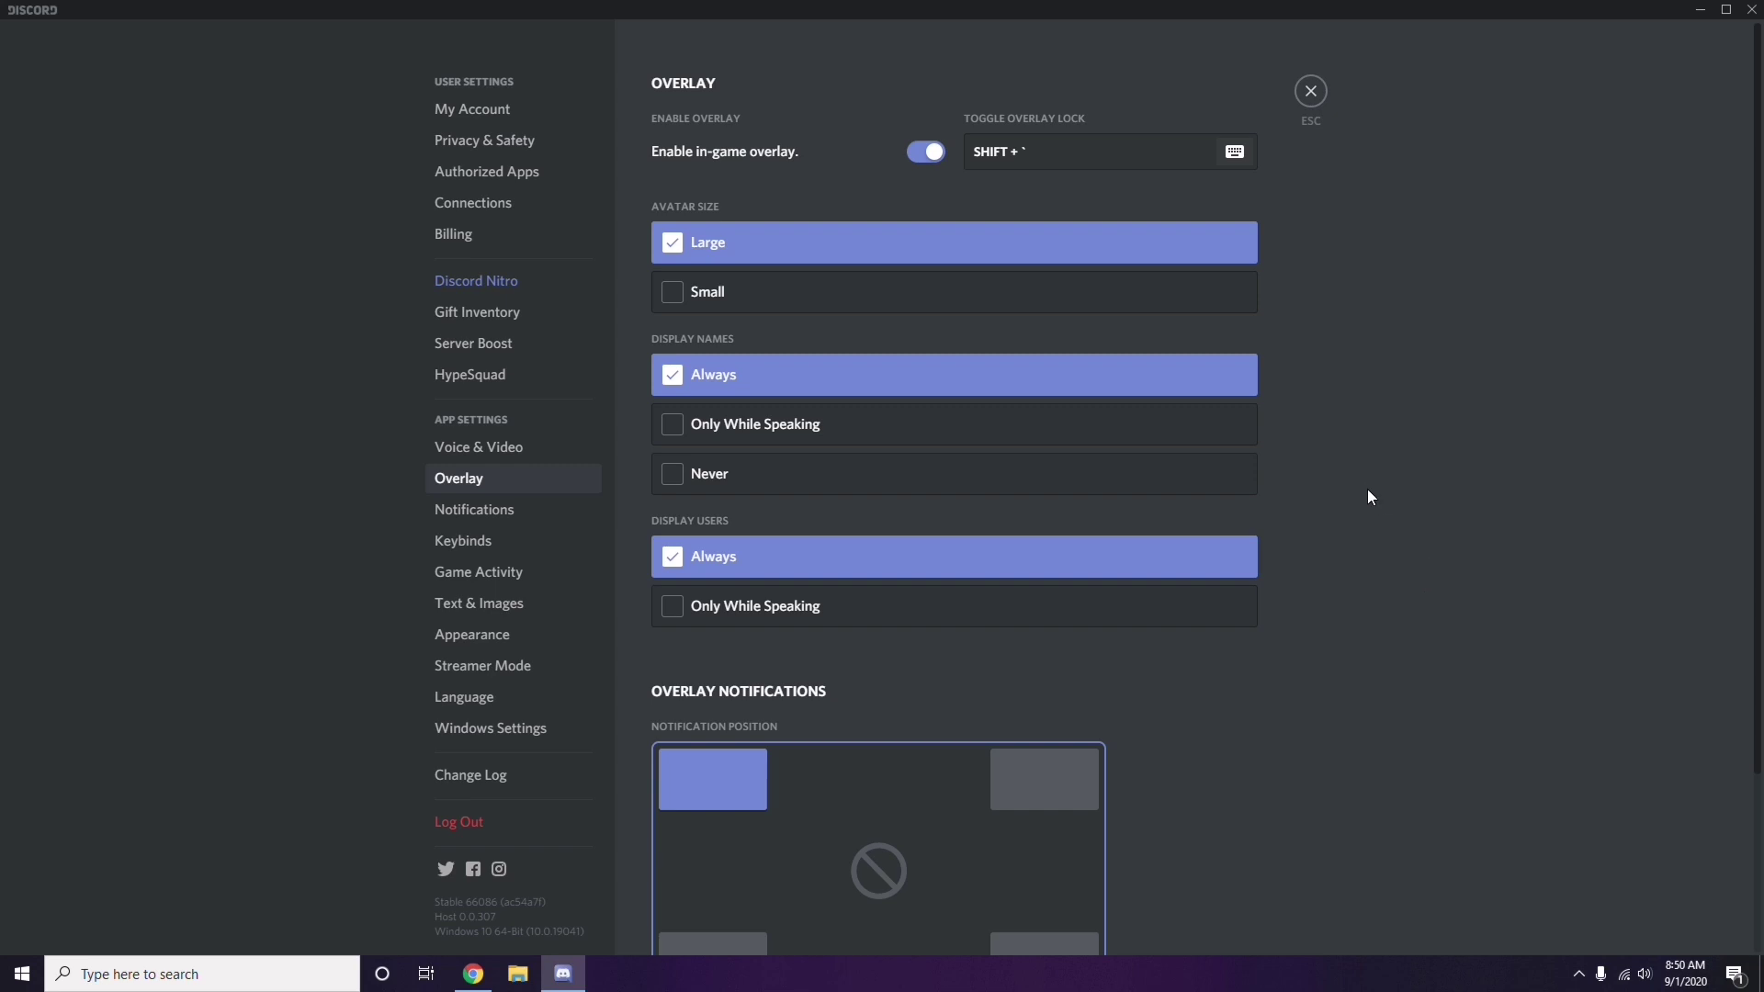
scroll(1366, 484, down, 1)
scroll(1367, 484, up, 1)
click(920, 158)
Turn off Hardware Acceleration in Appearance's Advanced section and confirm the Discord restart.
click(486, 640)
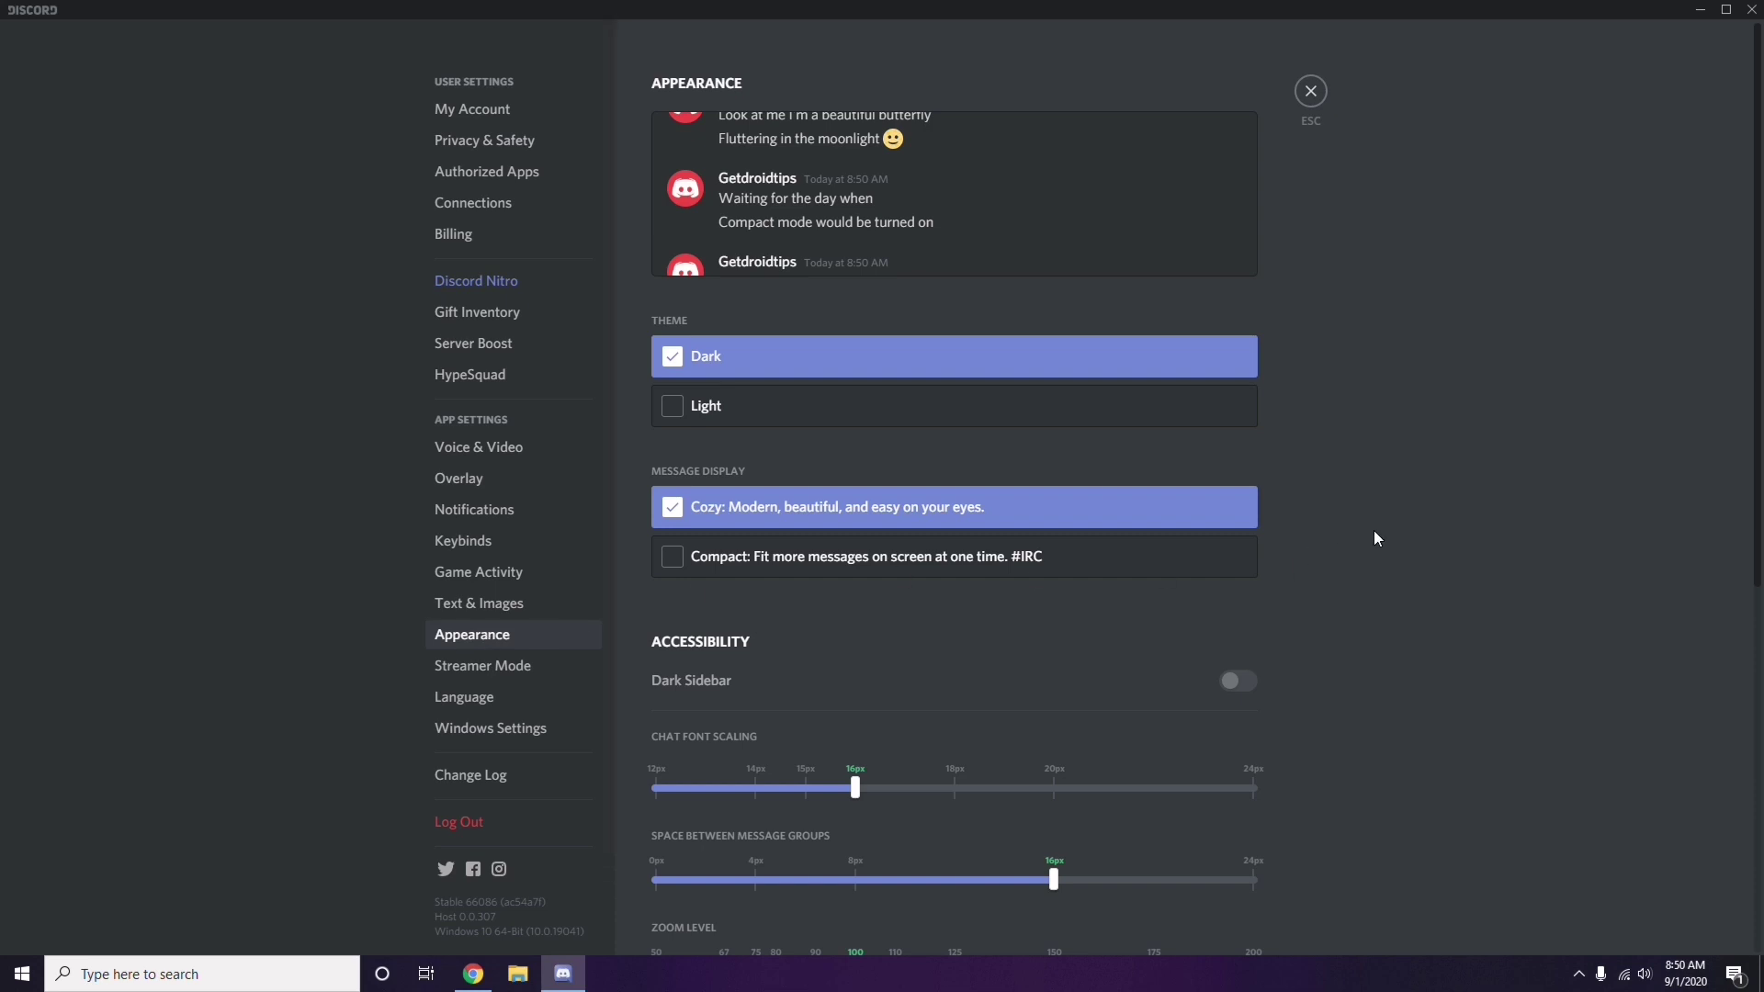
scroll(1375, 532, down, 7)
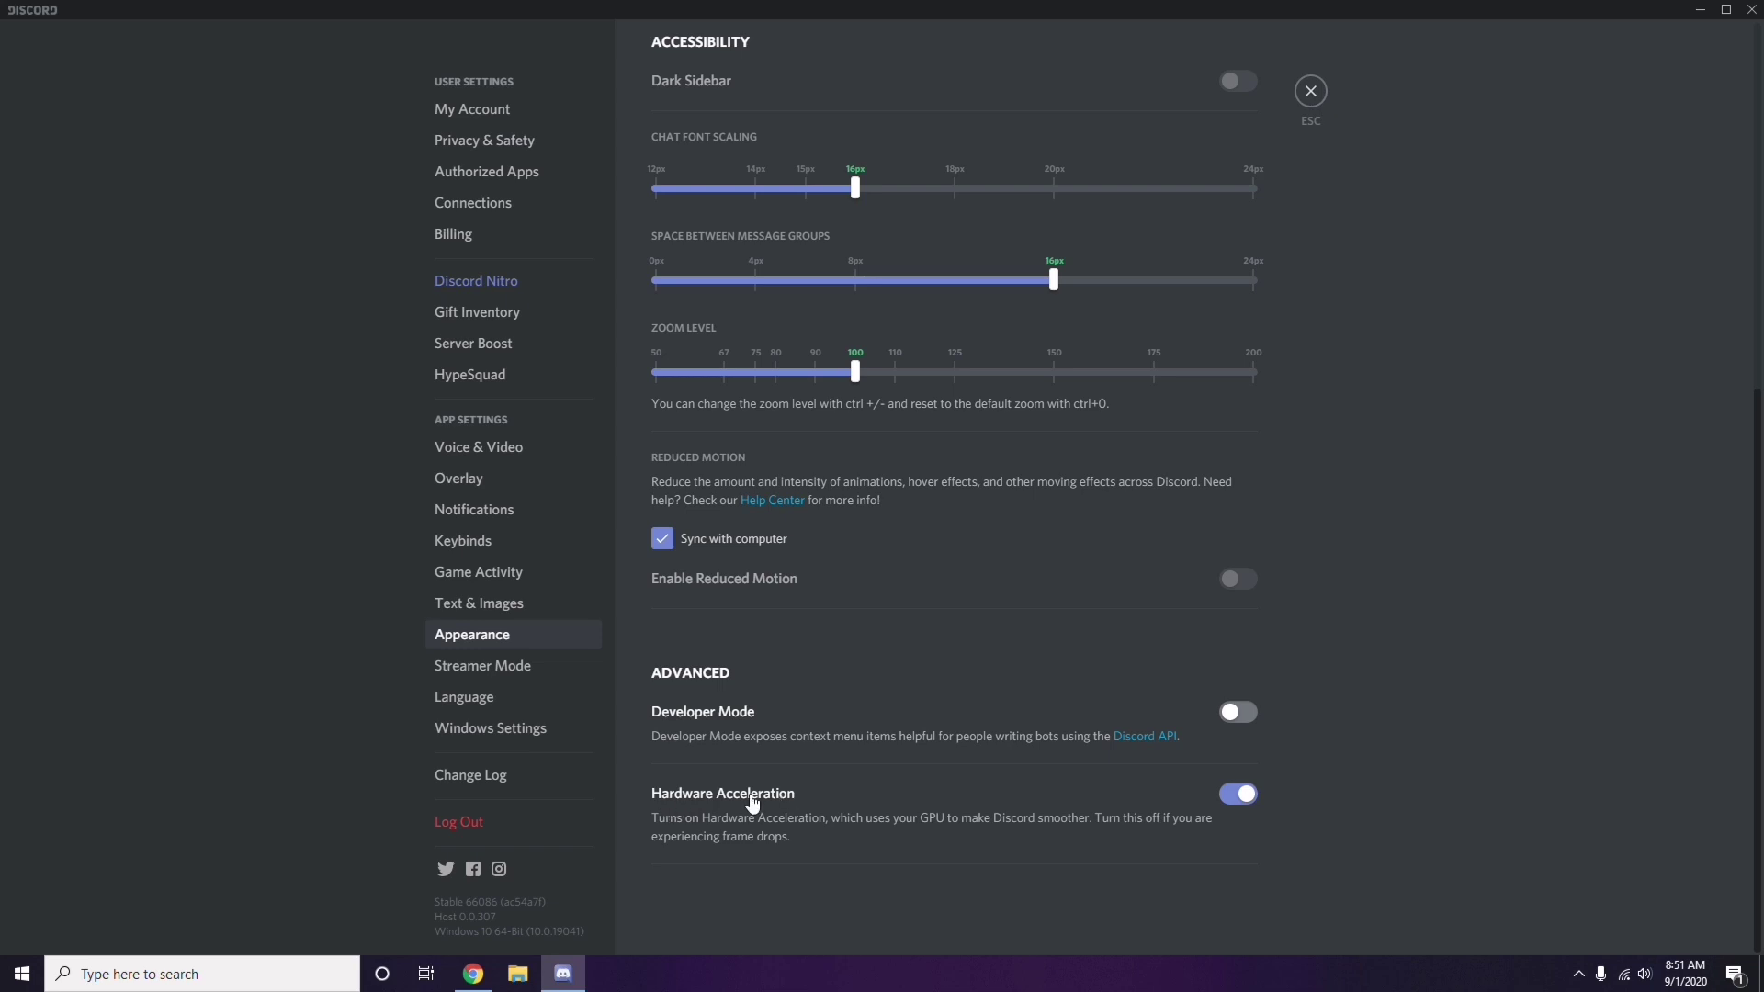
click(1236, 801)
click(1003, 544)
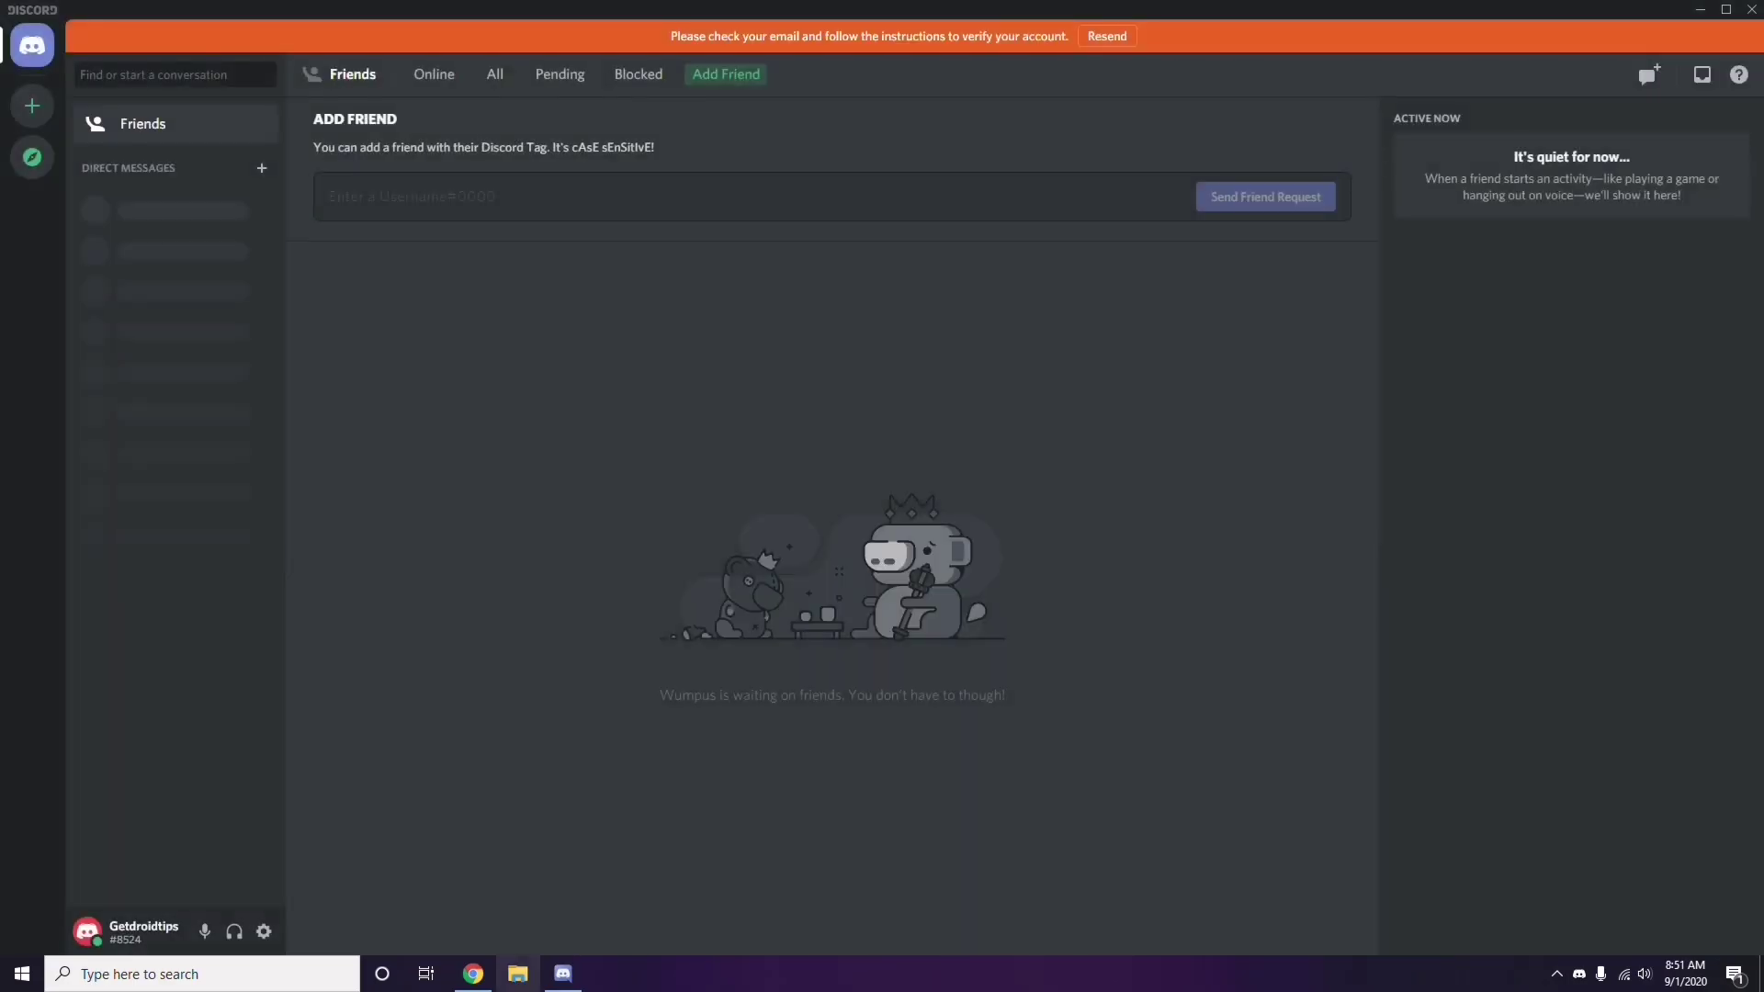
Minimize Discord and refresh the desktop.
click(1701, 11)
right_click(702, 237)
click(747, 315)
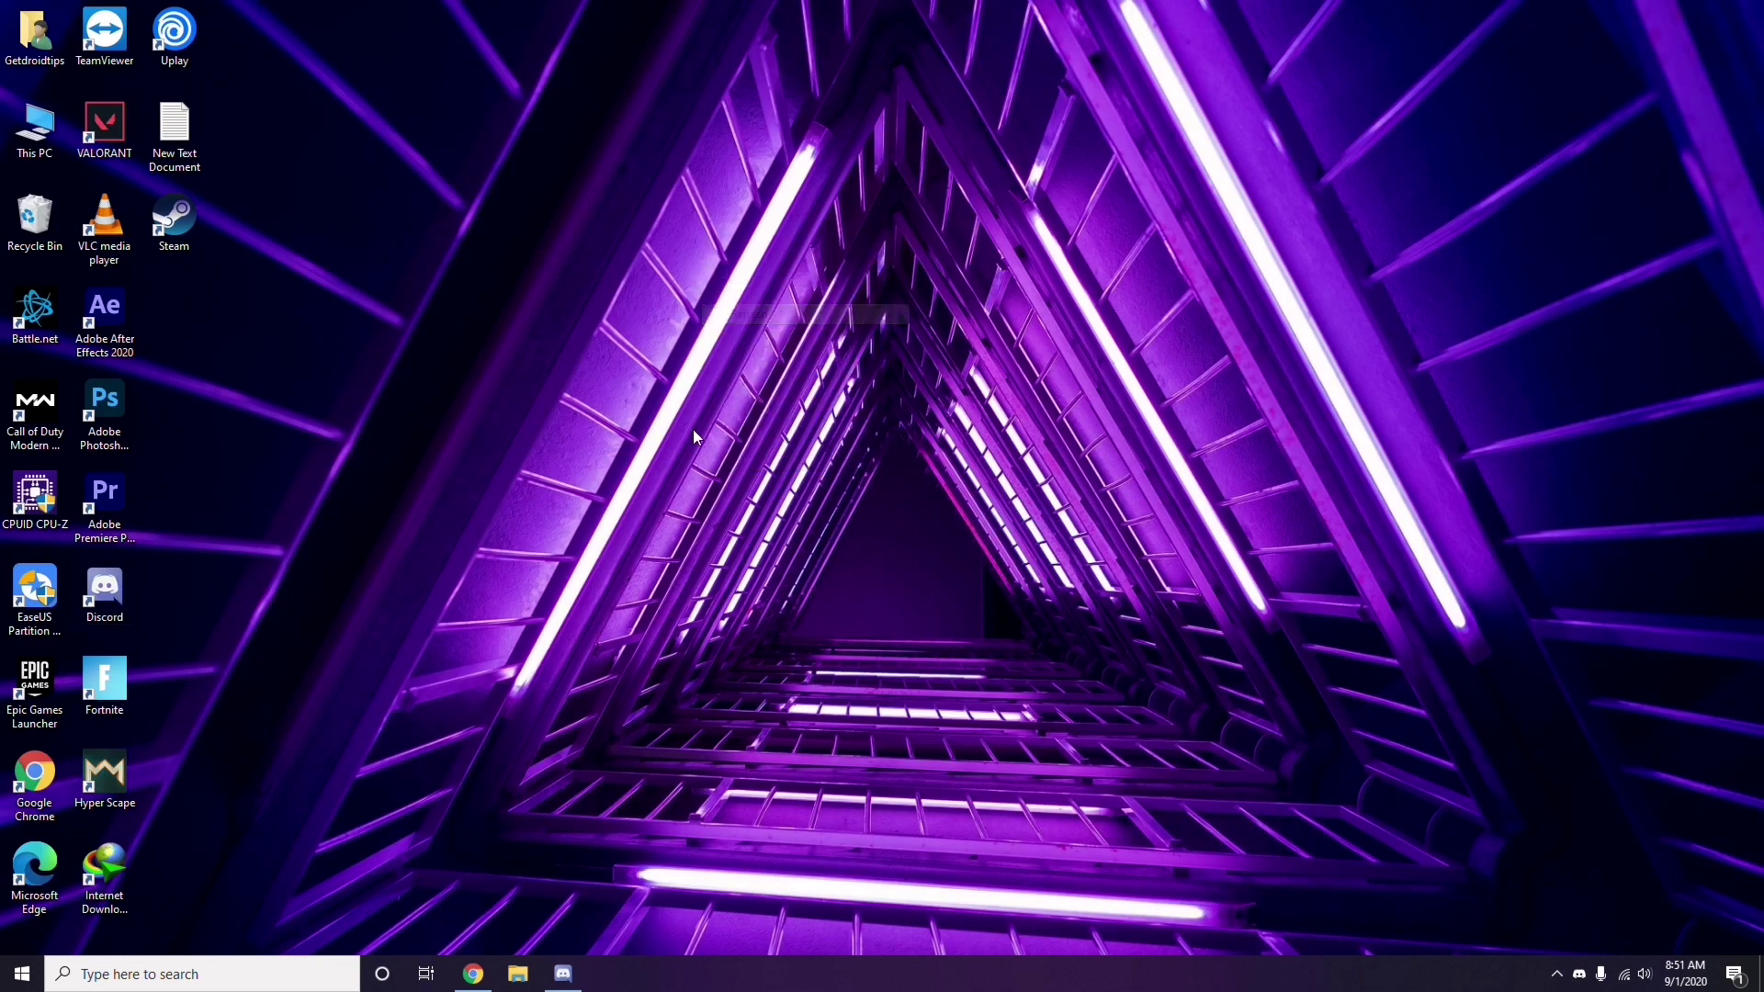